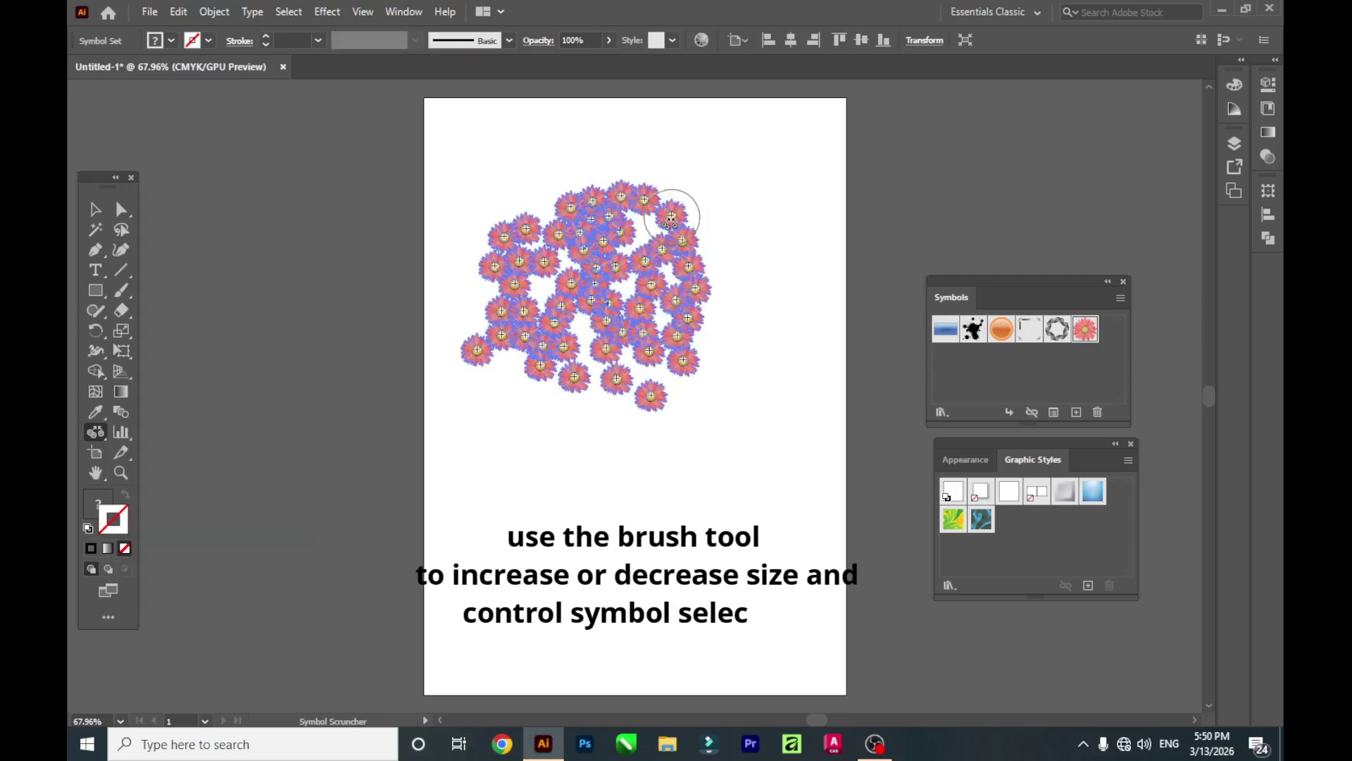
Pull the sprayed flower symbols closer together by sweeping the Symbol Scruncher tool diagonally across the cluster.
mouse_move(655, 225)
mouse_down()
mouse_move(538, 329)
mouse_move(627, 250)
mouse_move(577, 331)
mouse_up()
mouse_move(656, 223)
mouse_down()
mouse_move(567, 291)
mouse_move(556, 331)
mouse_move(599, 324)
mouse_move(500, 364)
mouse_up()
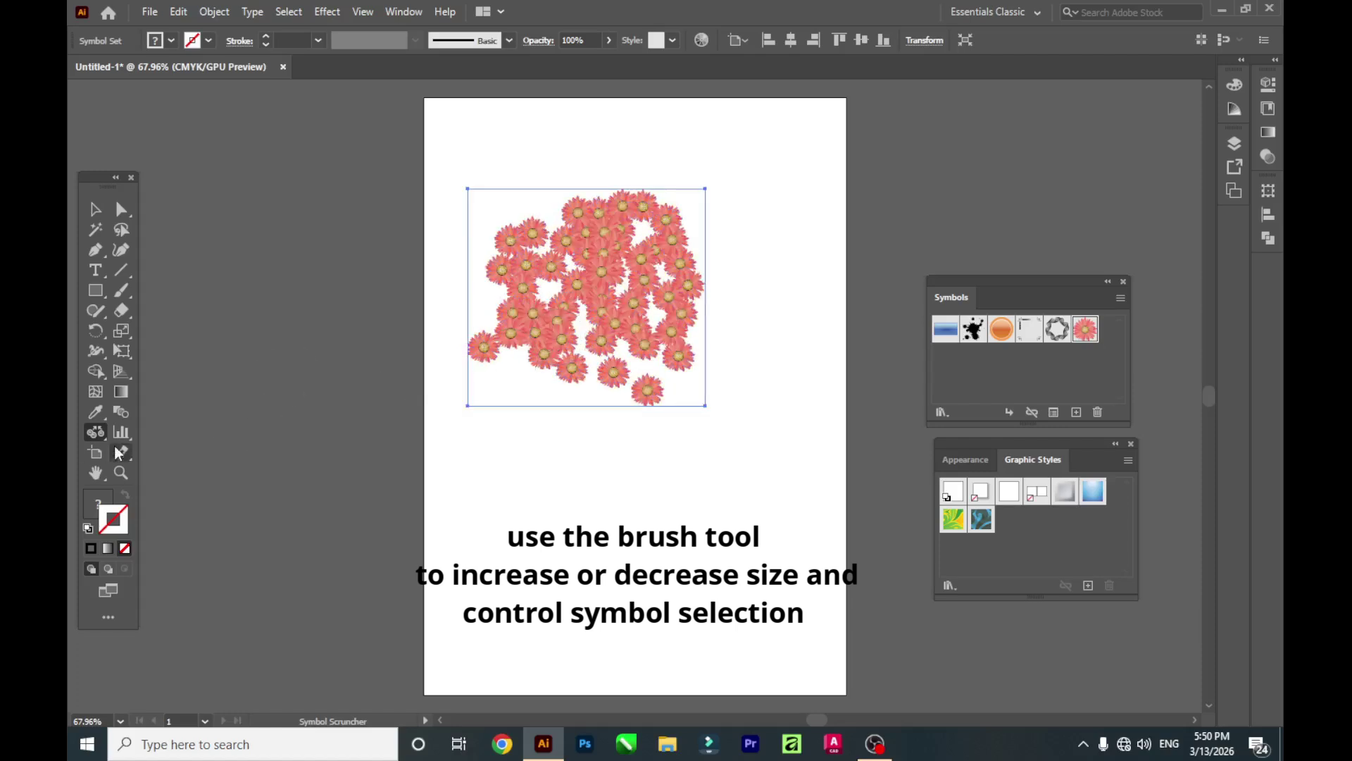
drag(104, 436, 197, 476)
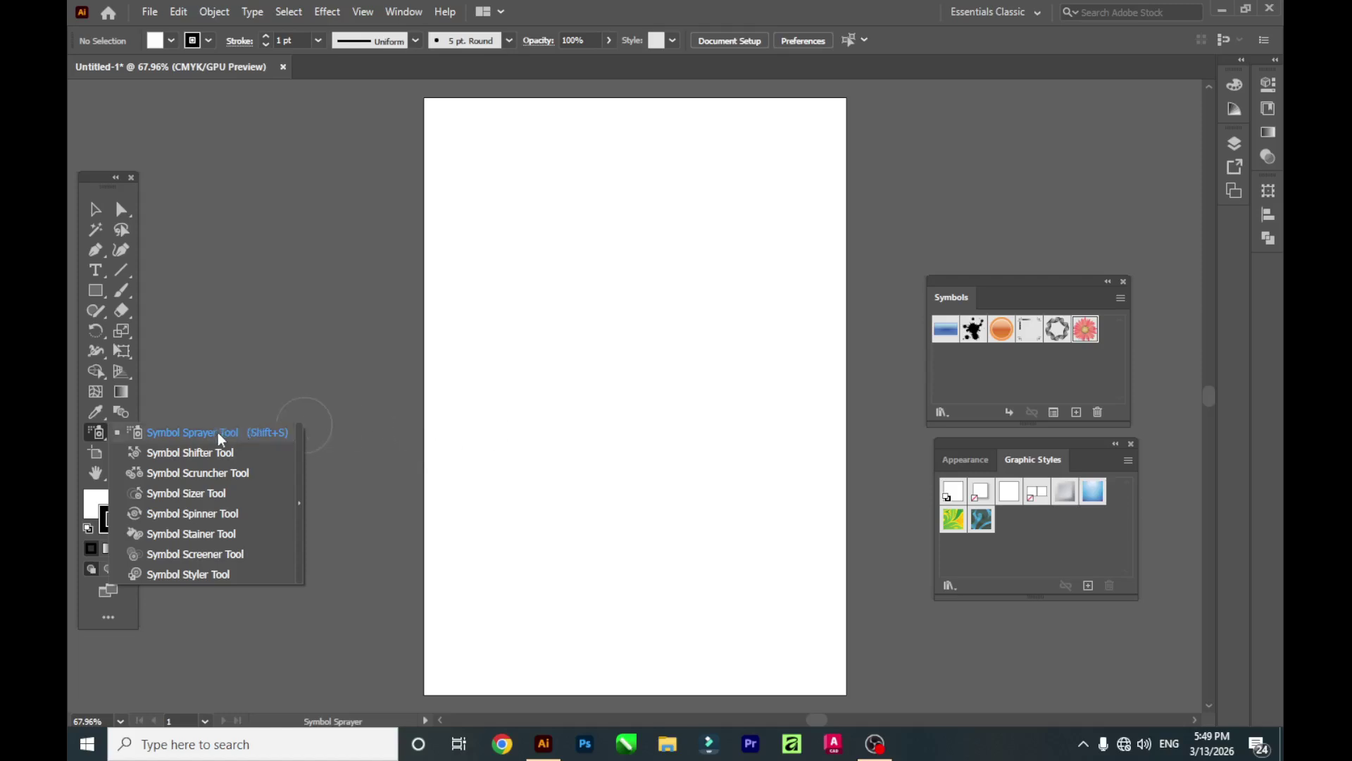
Spray a dense cluster of pink flower symbols on the upper half of the artboard with the Symbol Sprayer tool.
click(173, 435)
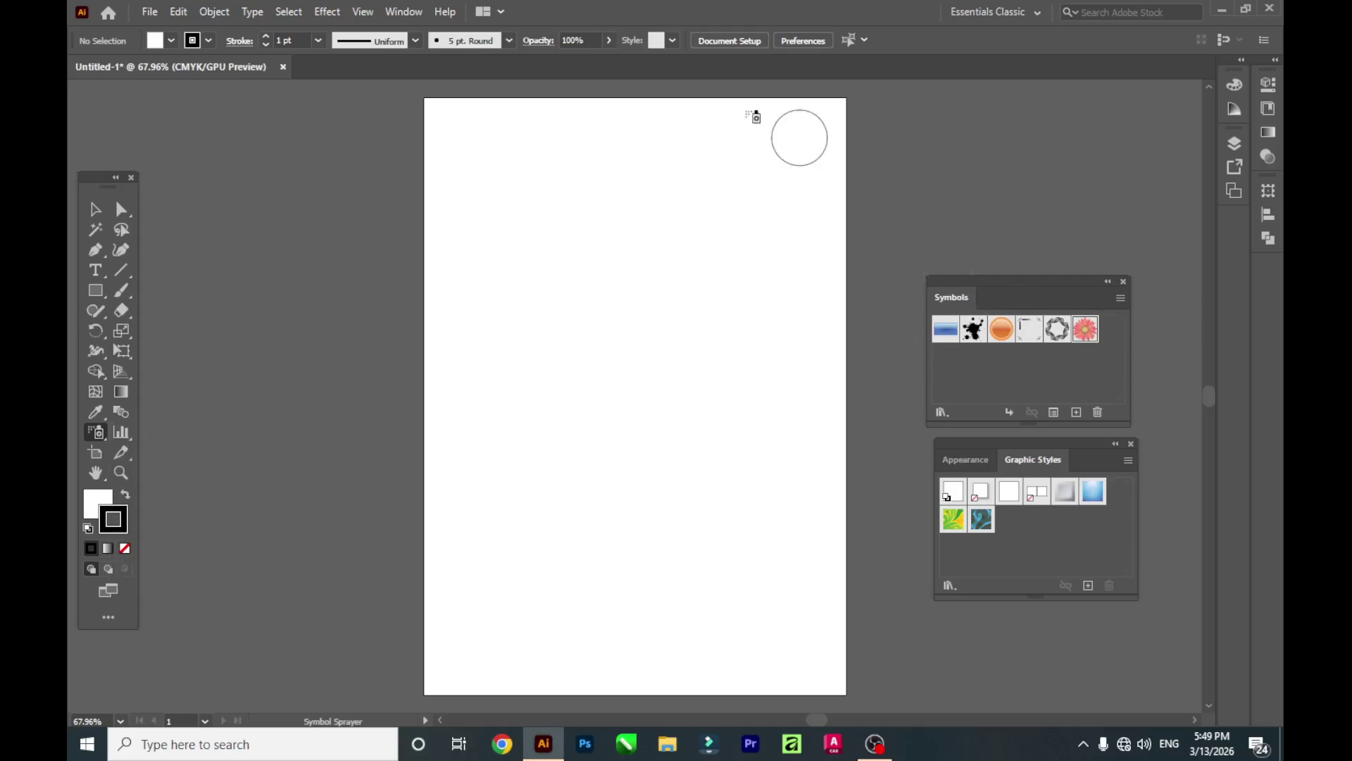
click(411, 11)
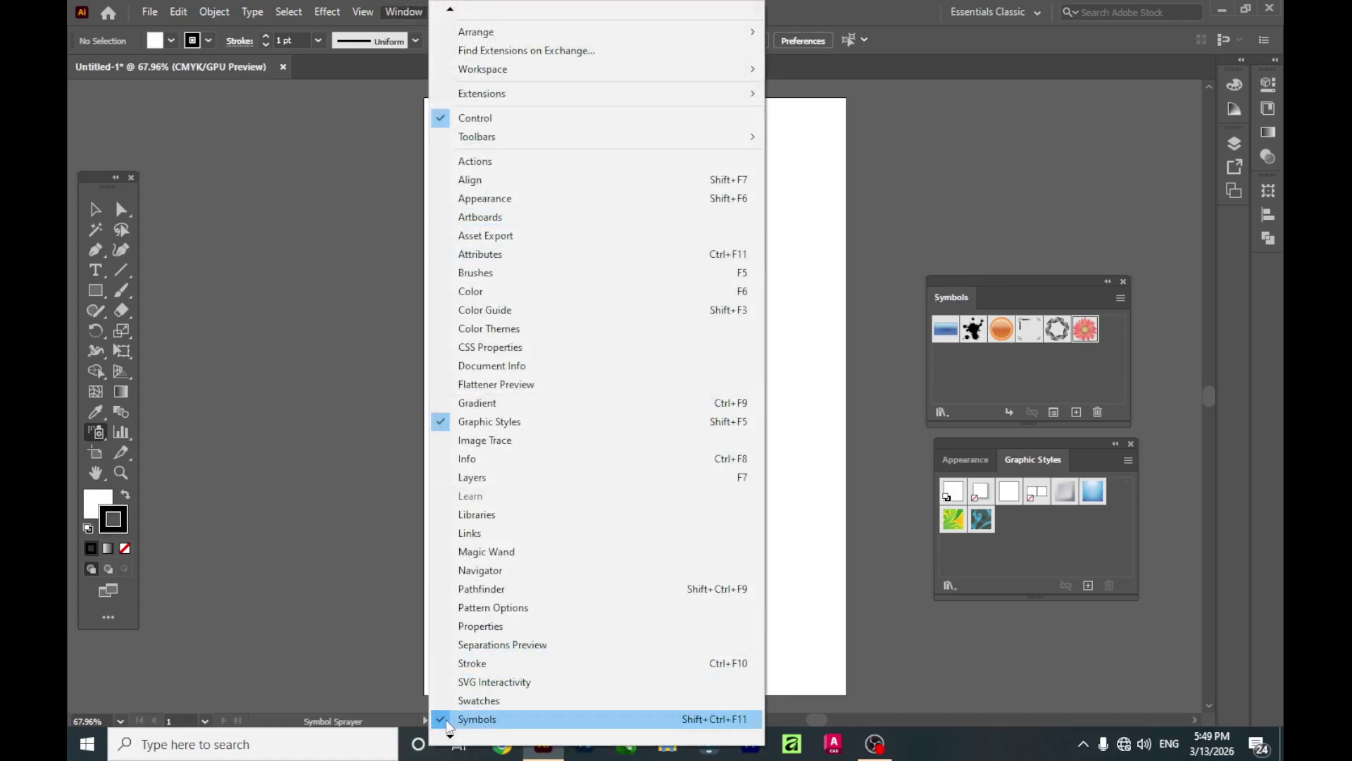
click(1031, 283)
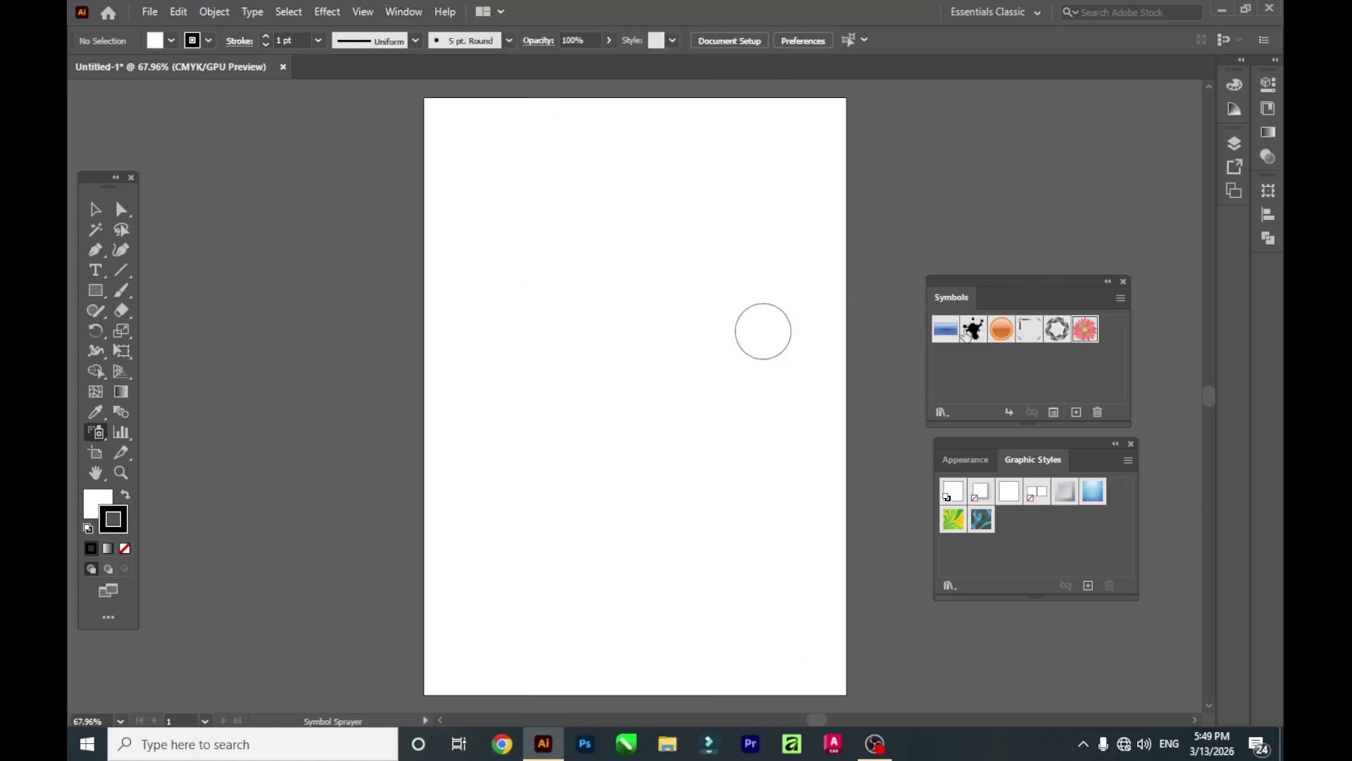
mouse_move(598, 252)
mouse_down()
mouse_move(617, 307)
mouse_move(650, 289)
mouse_move(603, 269)
mouse_move(564, 326)
mouse_move(646, 270)
mouse_move(643, 253)
mouse_move(545, 256)
mouse_move(555, 312)
mouse_move(630, 289)
mouse_move(554, 270)
mouse_move(573, 318)
mouse_up()
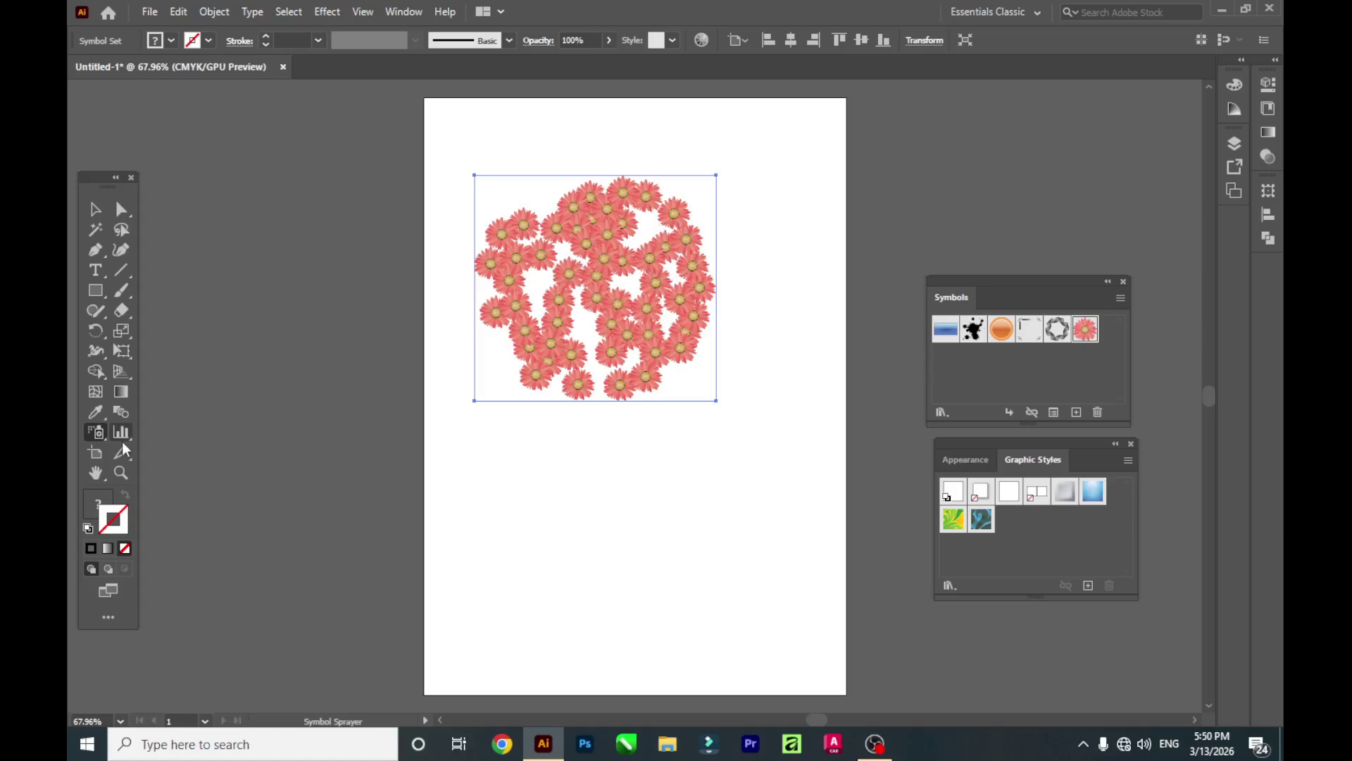
Shift flowers along the edges of the cluster outward with the Symbol Shifter tool.
click(96, 434)
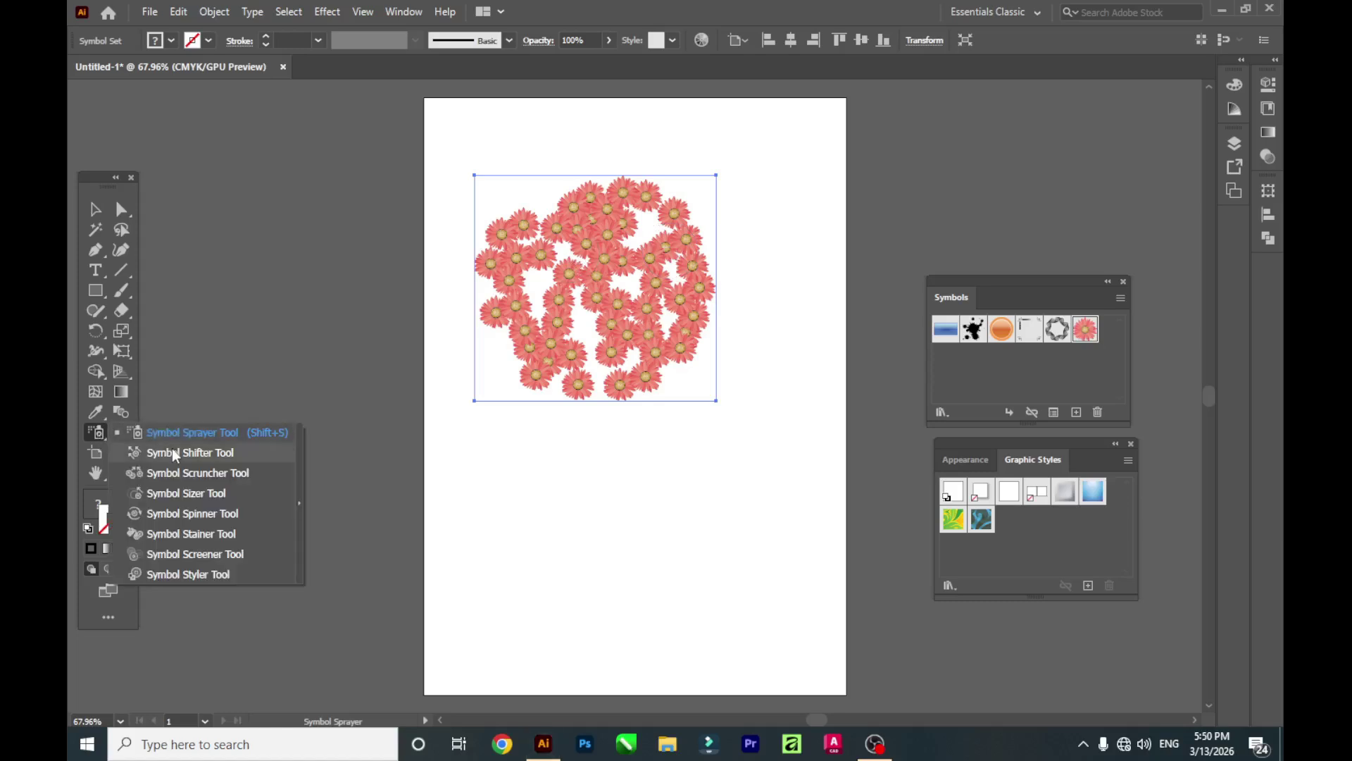
click(243, 456)
mouse_move(649, 379)
mouse_down()
mouse_move(697, 469)
mouse_move(679, 340)
mouse_move(718, 423)
mouse_up()
drag(567, 220, 528, 183)
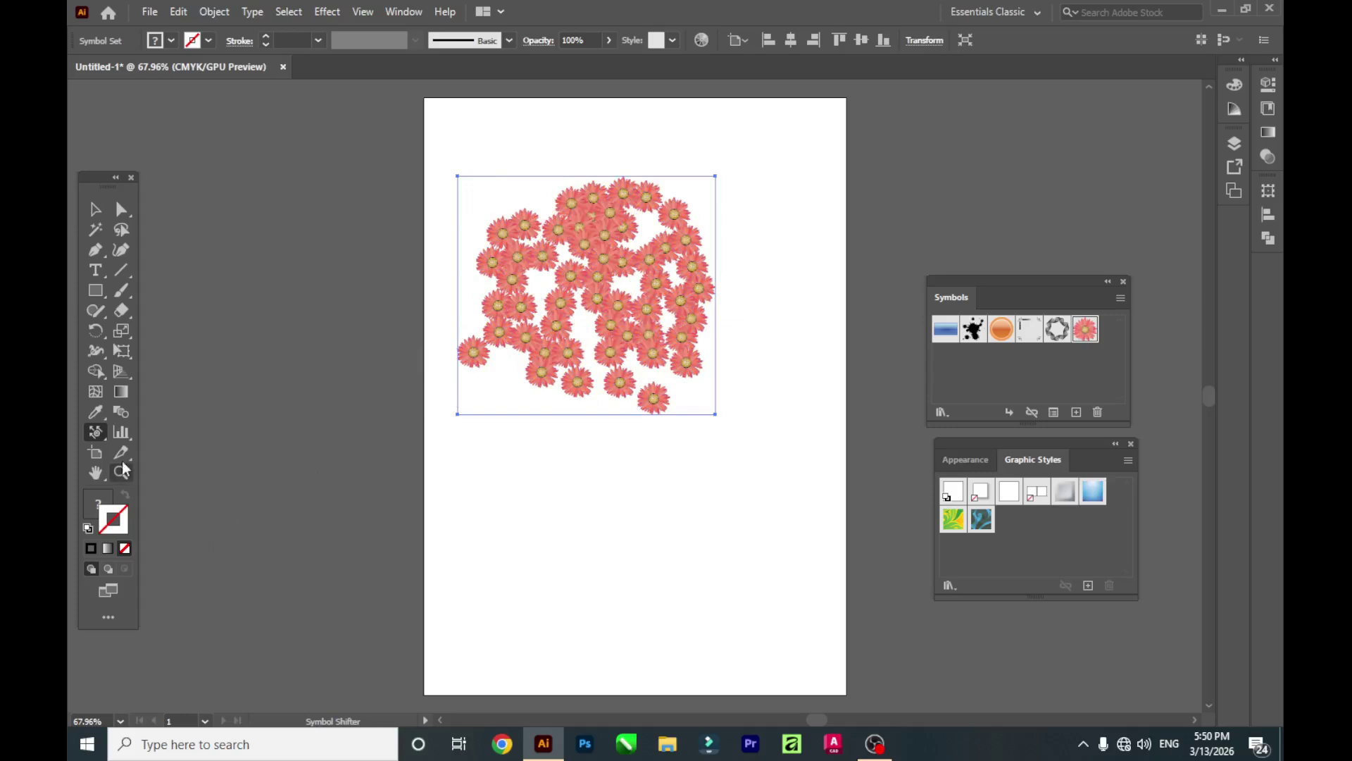
Gather the flowers closer together with repeated Symbol Scruncher strokes across the whole cluster.
drag(100, 435, 182, 471)
drag(474, 352, 592, 305)
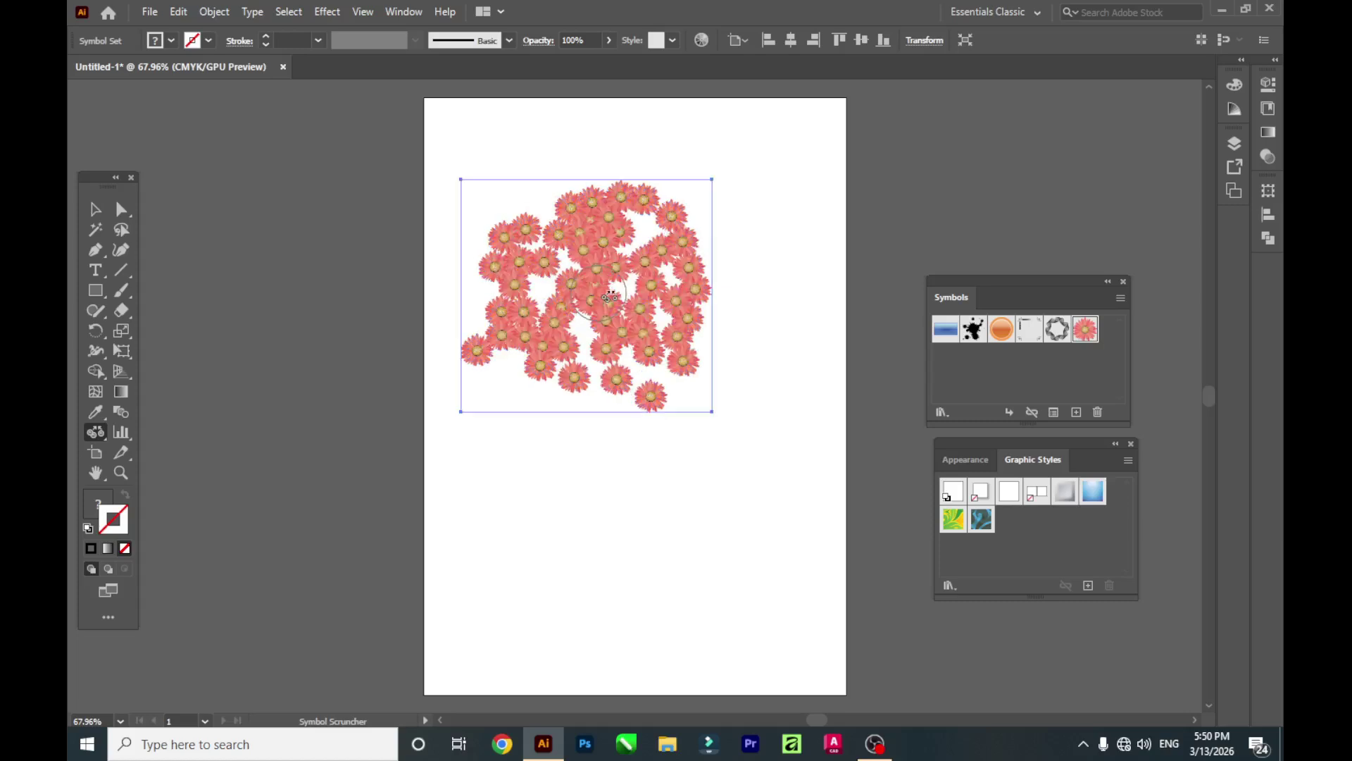
mouse_move(665, 225)
mouse_down()
mouse_move(554, 312)
mouse_move(543, 290)
mouse_up()
drag(649, 216, 576, 329)
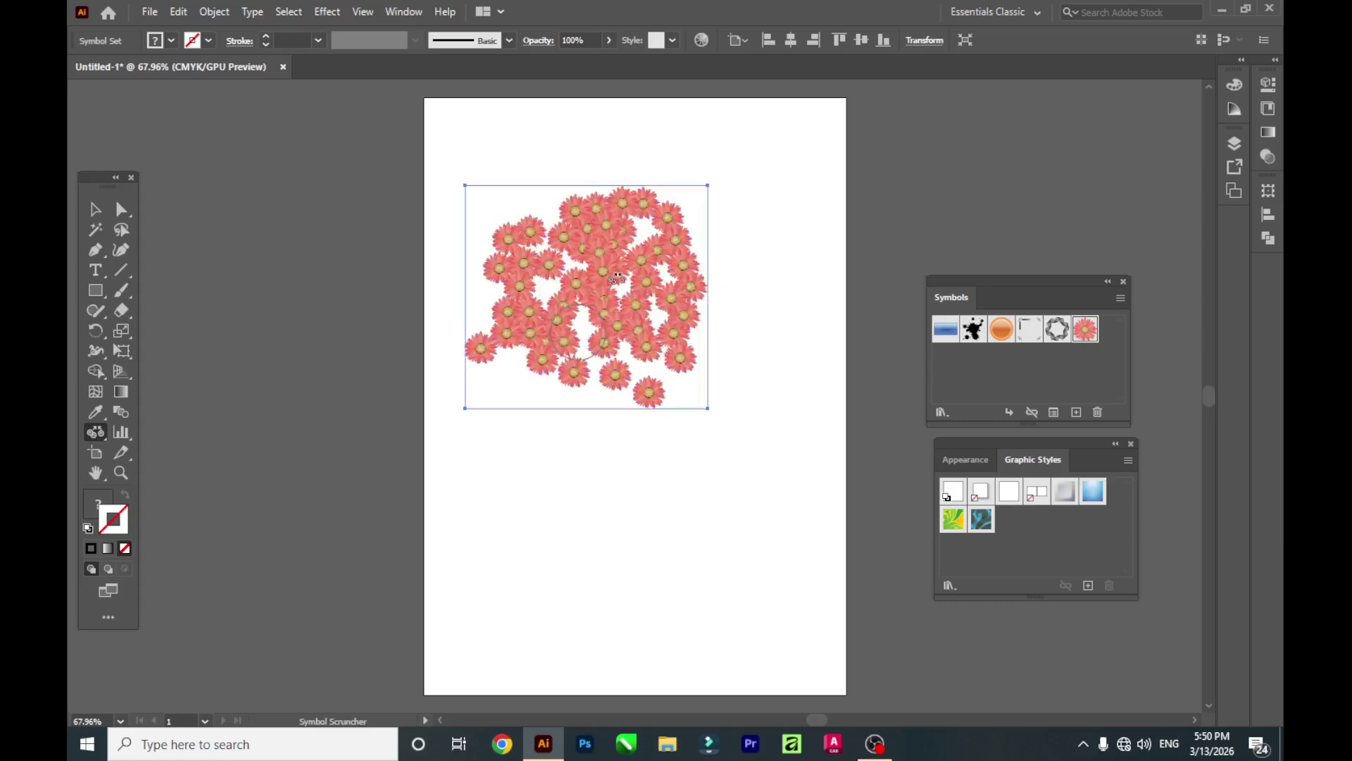
mouse_move(657, 223)
mouse_down()
mouse_move(542, 325)
mouse_move(661, 233)
mouse_move(556, 340)
mouse_move(493, 368)
mouse_up()
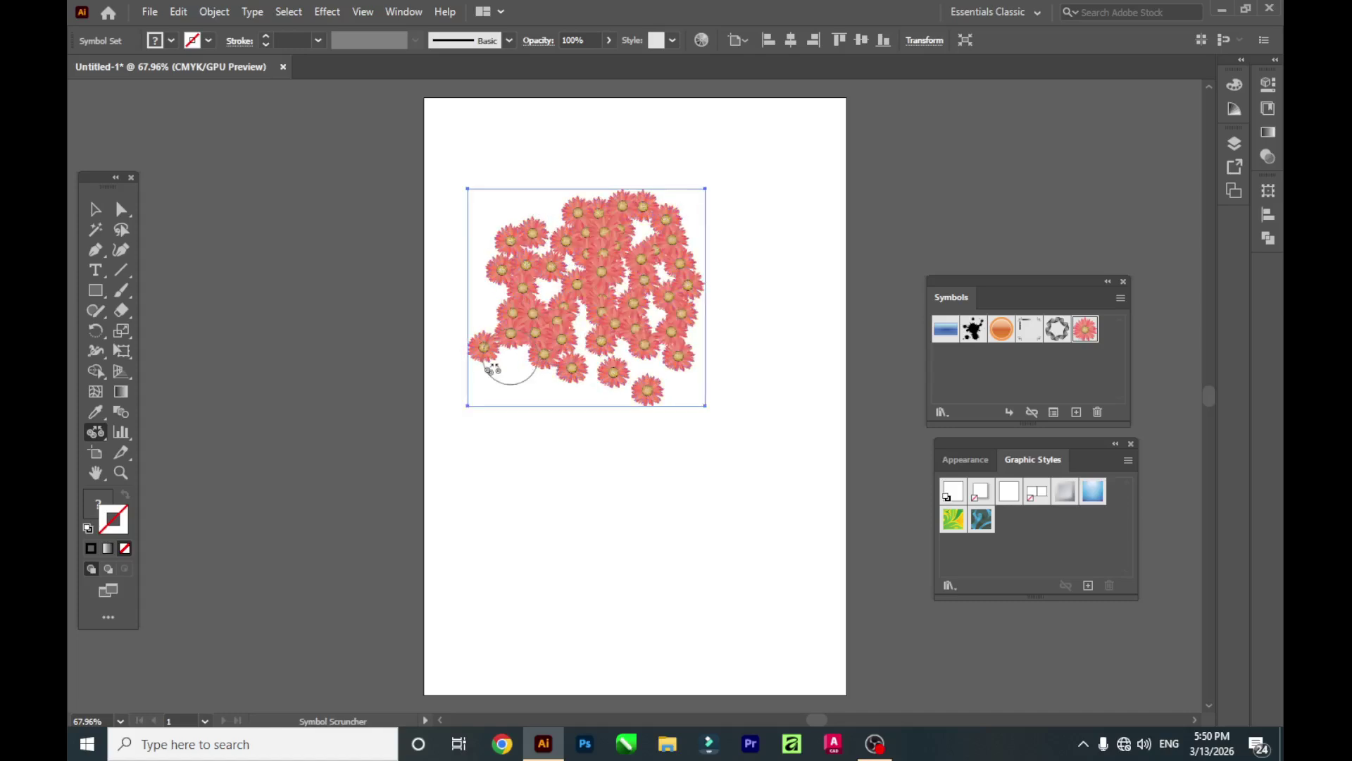
Try enlarging the flowers at the cluster's lower edge with the Symbol Sizer tool, and undo the enlargement.
click(103, 431)
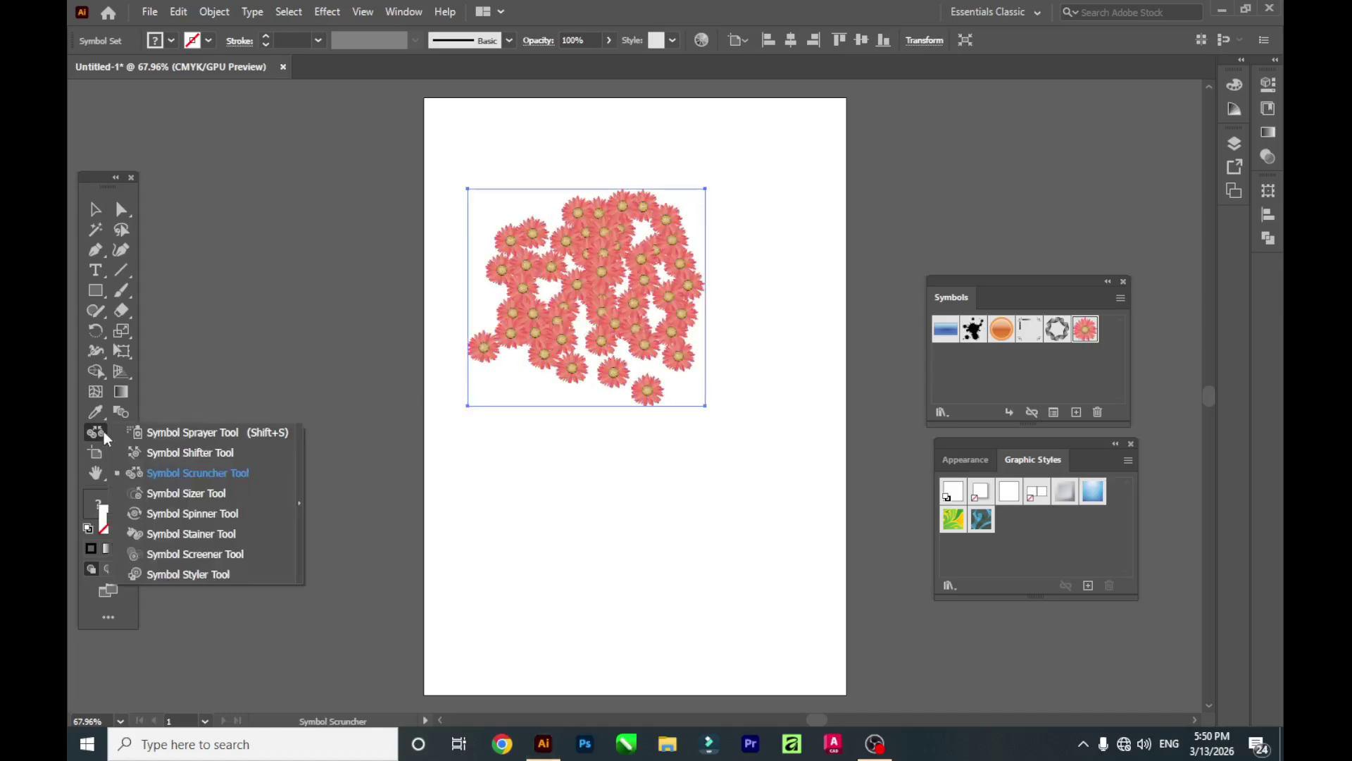
click(199, 496)
drag(649, 400, 649, 400)
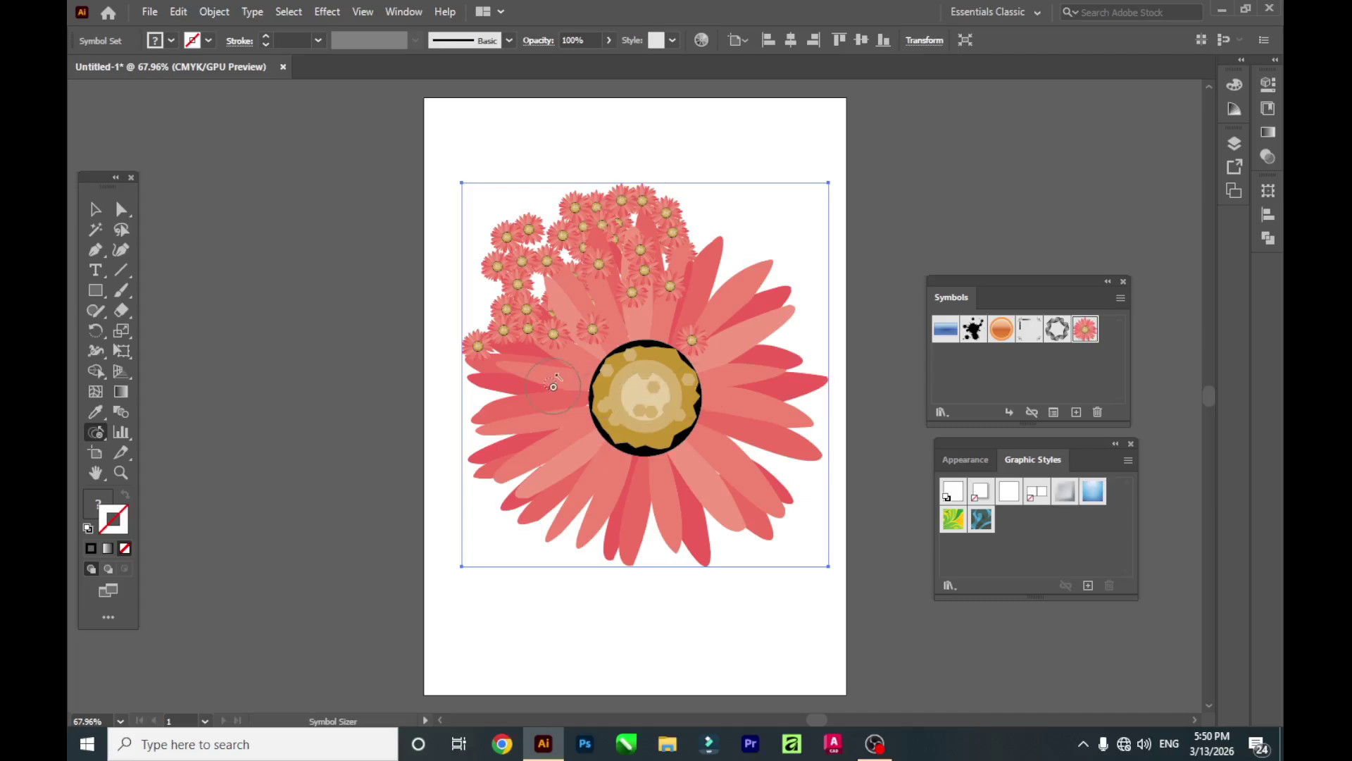
key(ctrl+z)
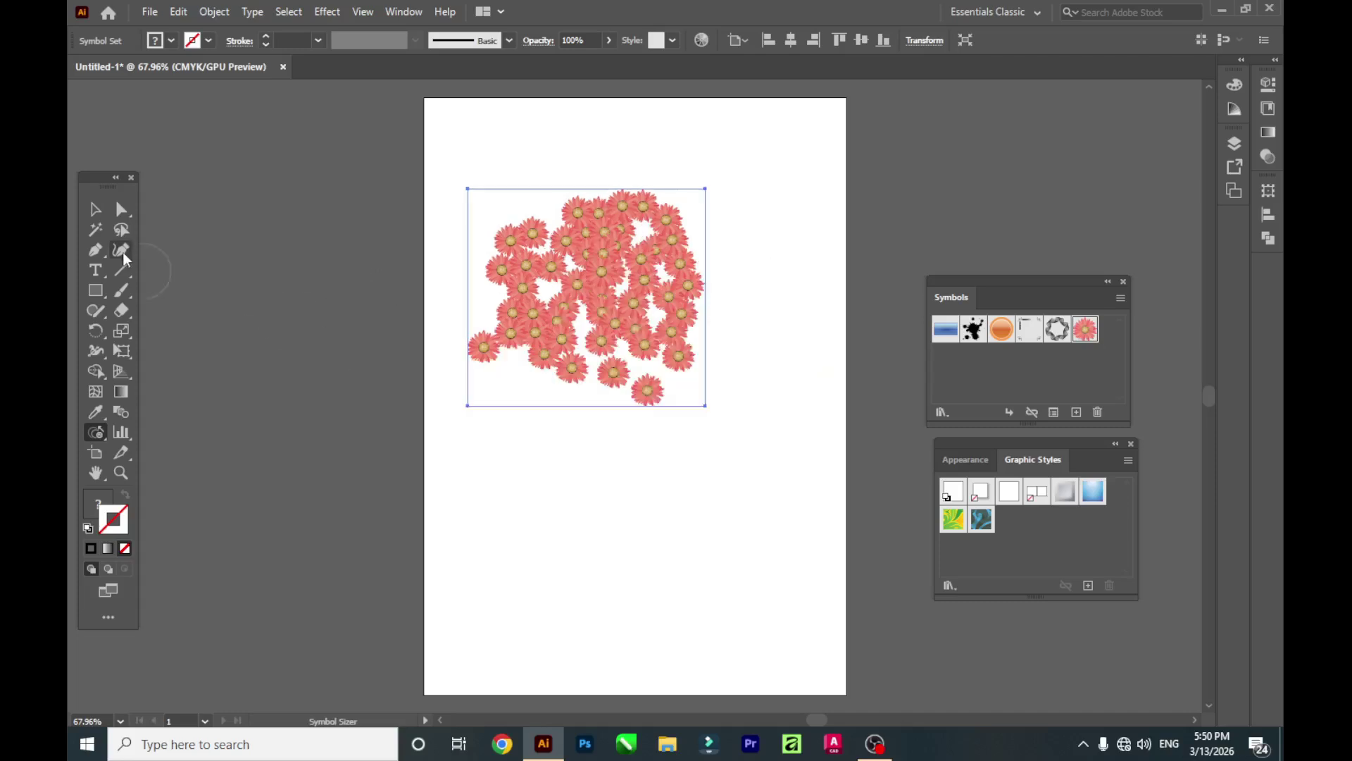
Rotate the lowest flower of the cluster with the Symbol Spinner tool.
click(97, 435)
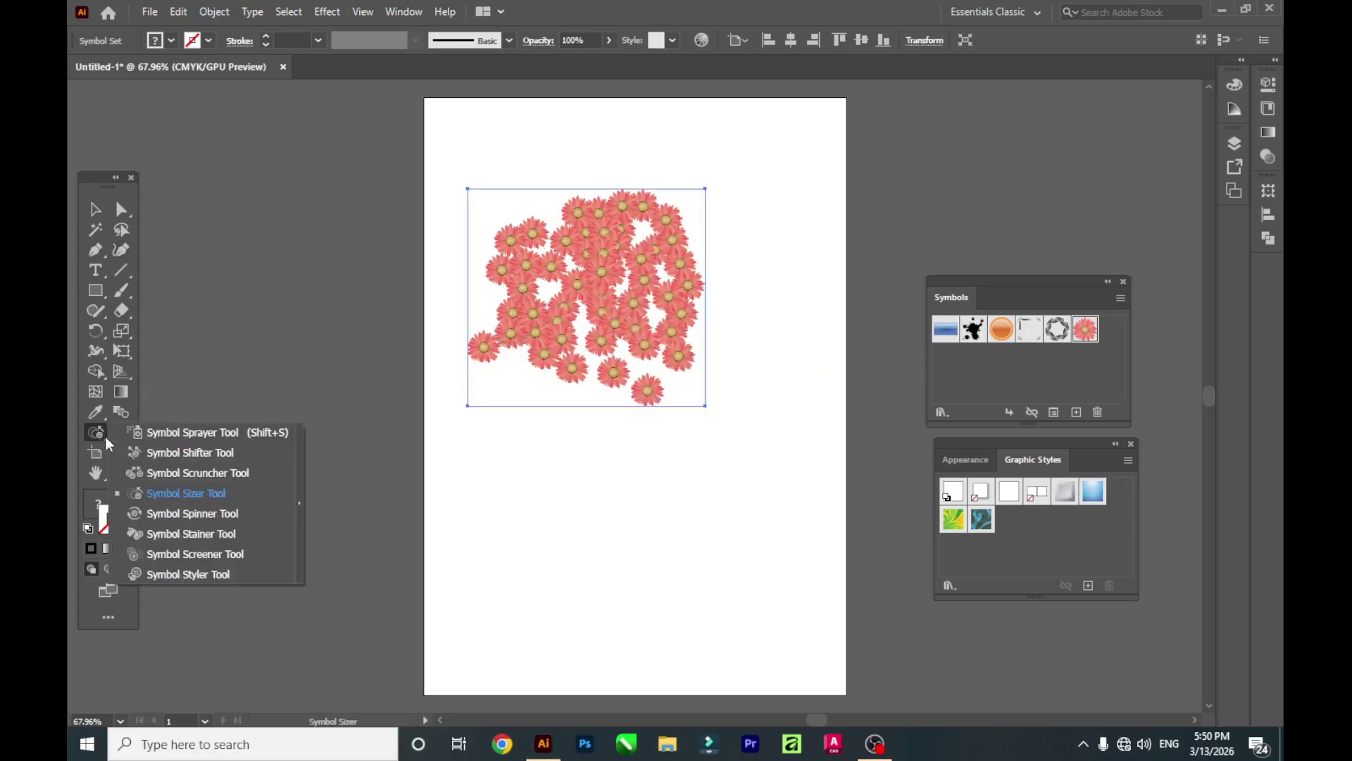
click(214, 518)
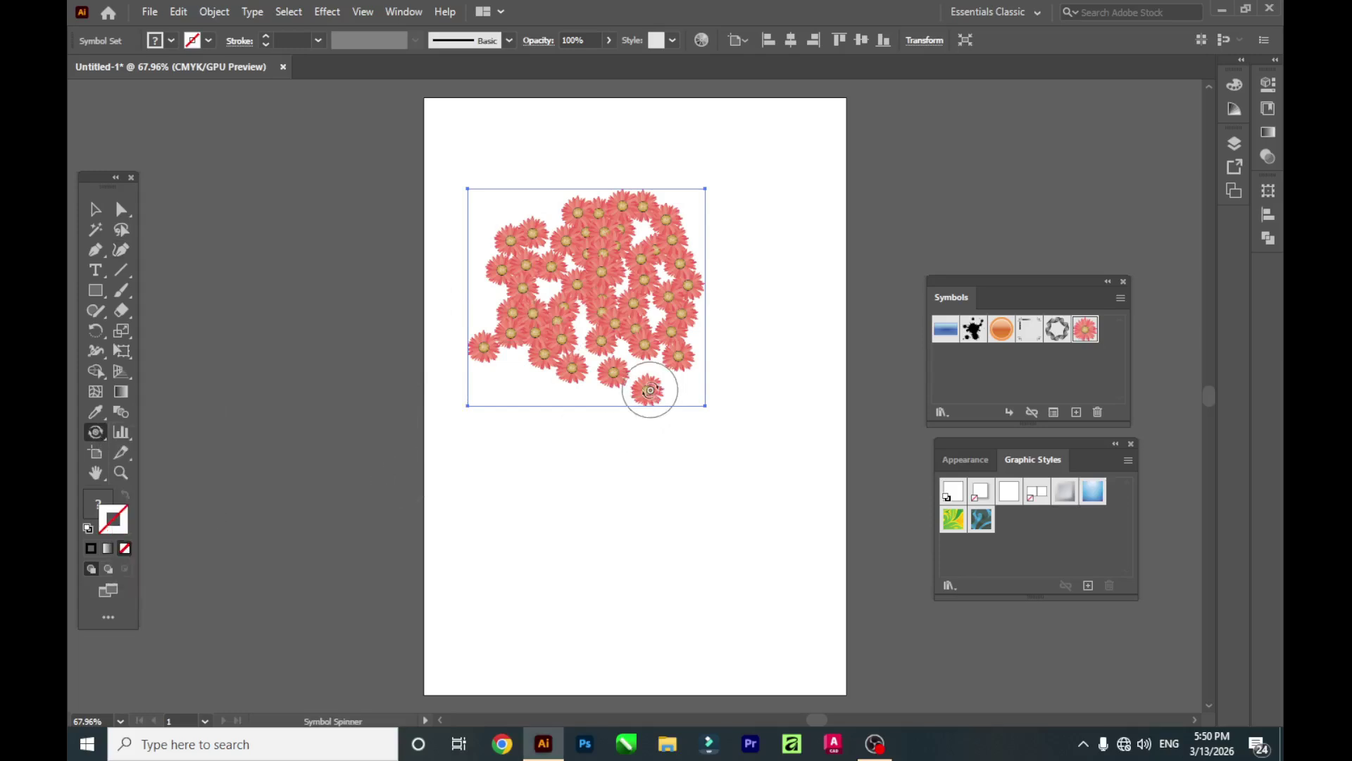
click(650, 389)
mouse_move(649, 389)
mouse_down()
mouse_move(677, 427)
mouse_move(734, 422)
mouse_move(759, 450)
mouse_up()
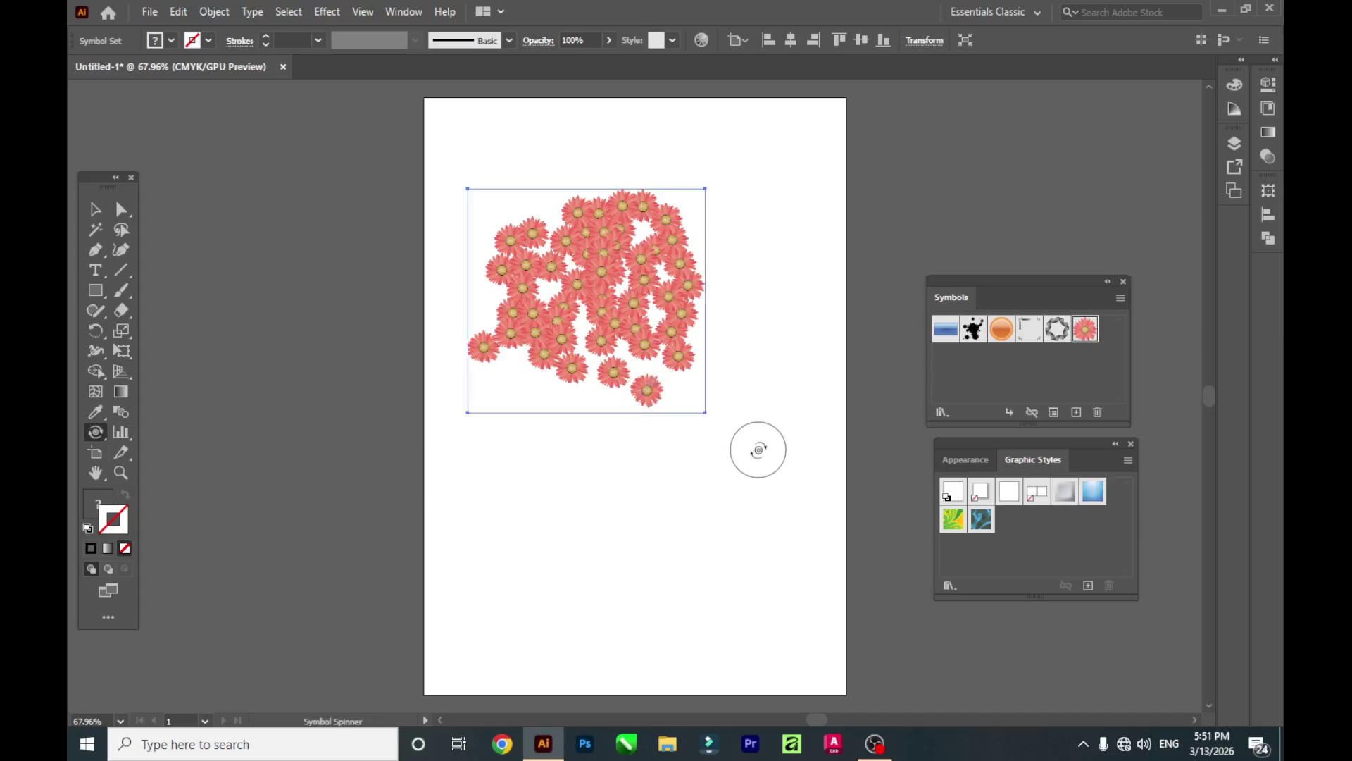
Add one black ink splatter symbol below the flower cluster with the Symbol Sprayer tool.
click(974, 331)
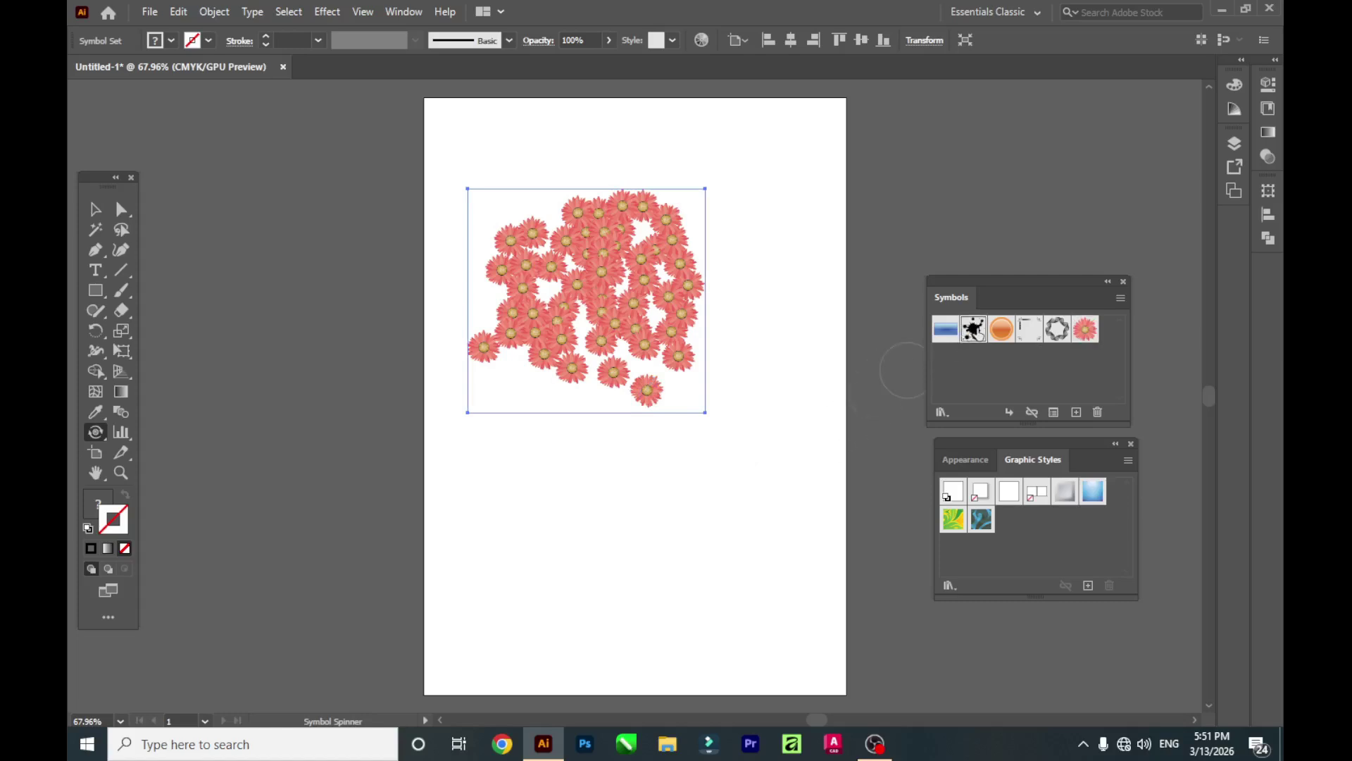
drag(100, 432, 183, 431)
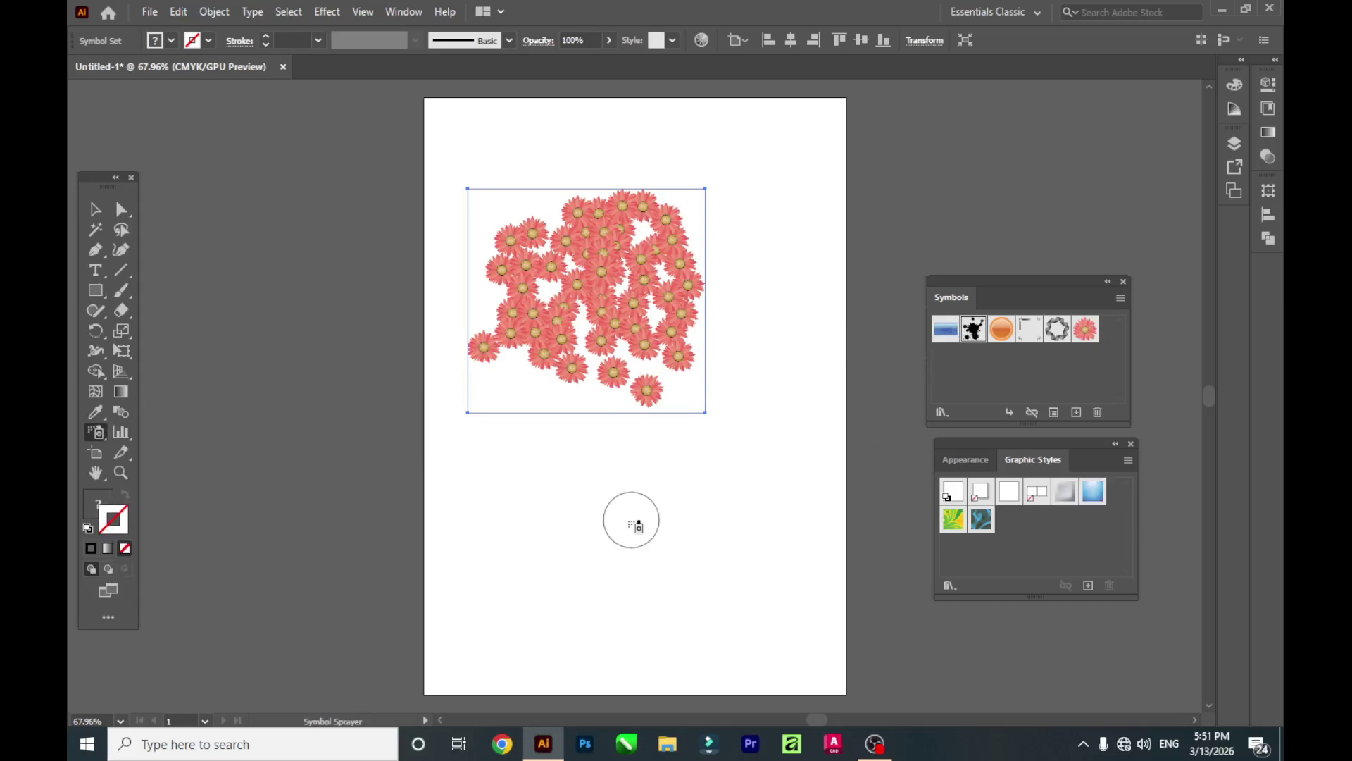
click(596, 538)
click(93, 212)
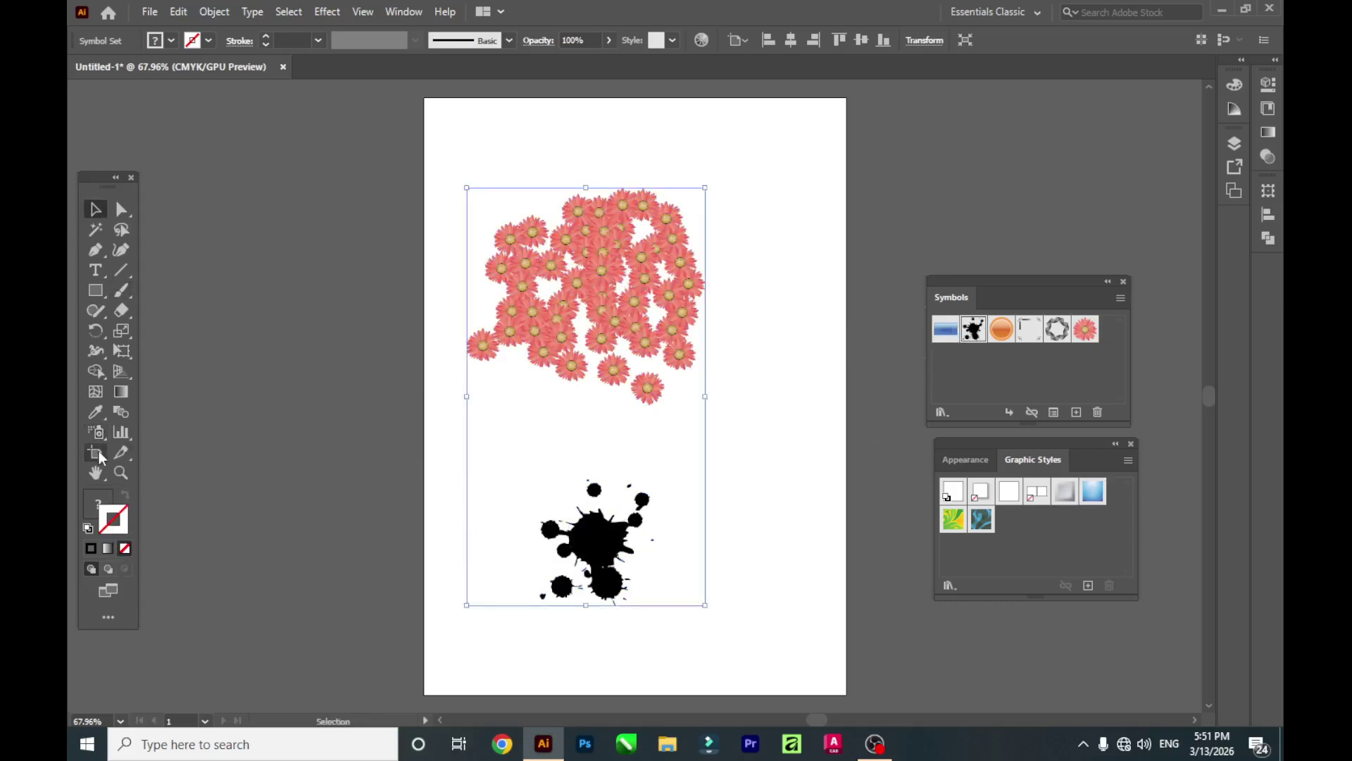
Rotate the black ink splatter below the flowers with the Symbol Spinner tool.
drag(99, 429, 238, 518)
click(603, 542)
mouse_move(604, 541)
mouse_down()
mouse_move(644, 567)
mouse_move(591, 538)
mouse_move(651, 548)
mouse_up()
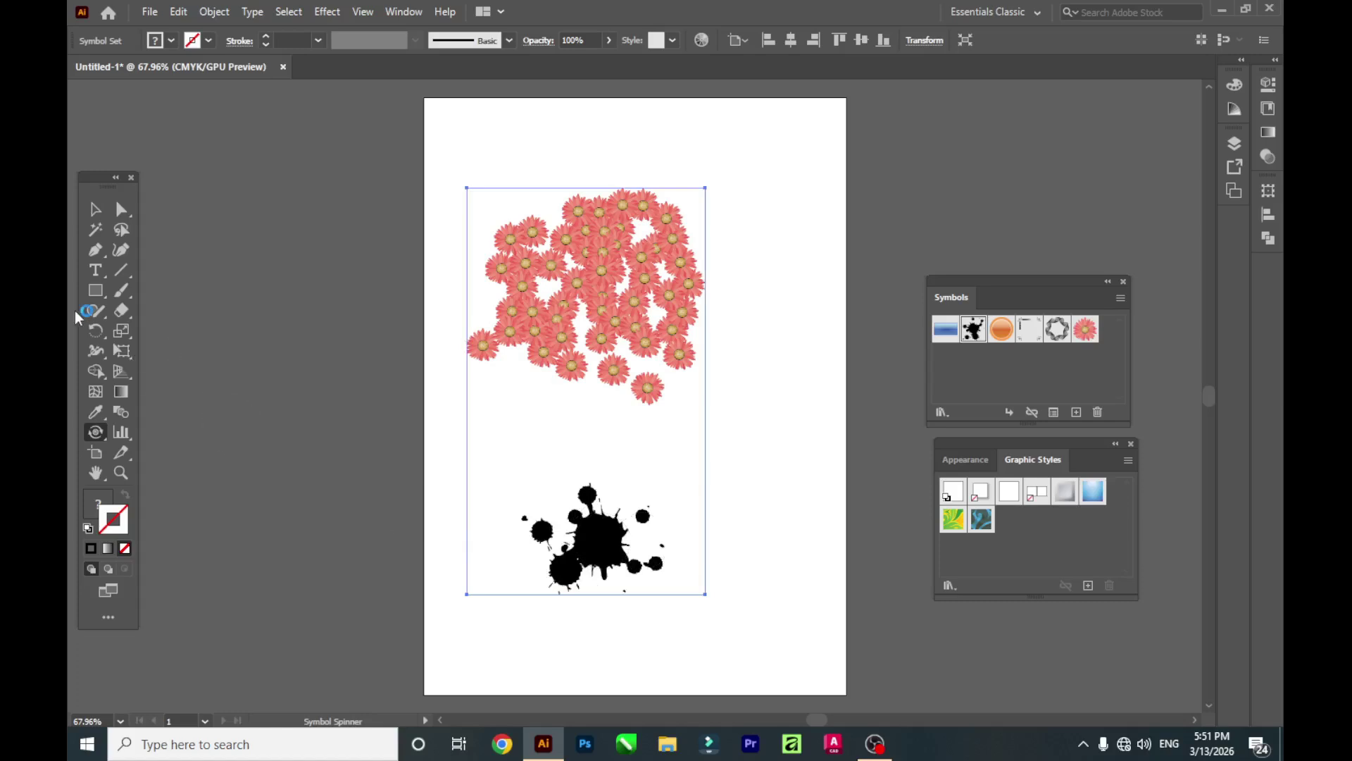
Stain several flowers in the right part of the cluster with the Symbol Stainer tool, using blue fill colour 002BE2.
click(96, 431)
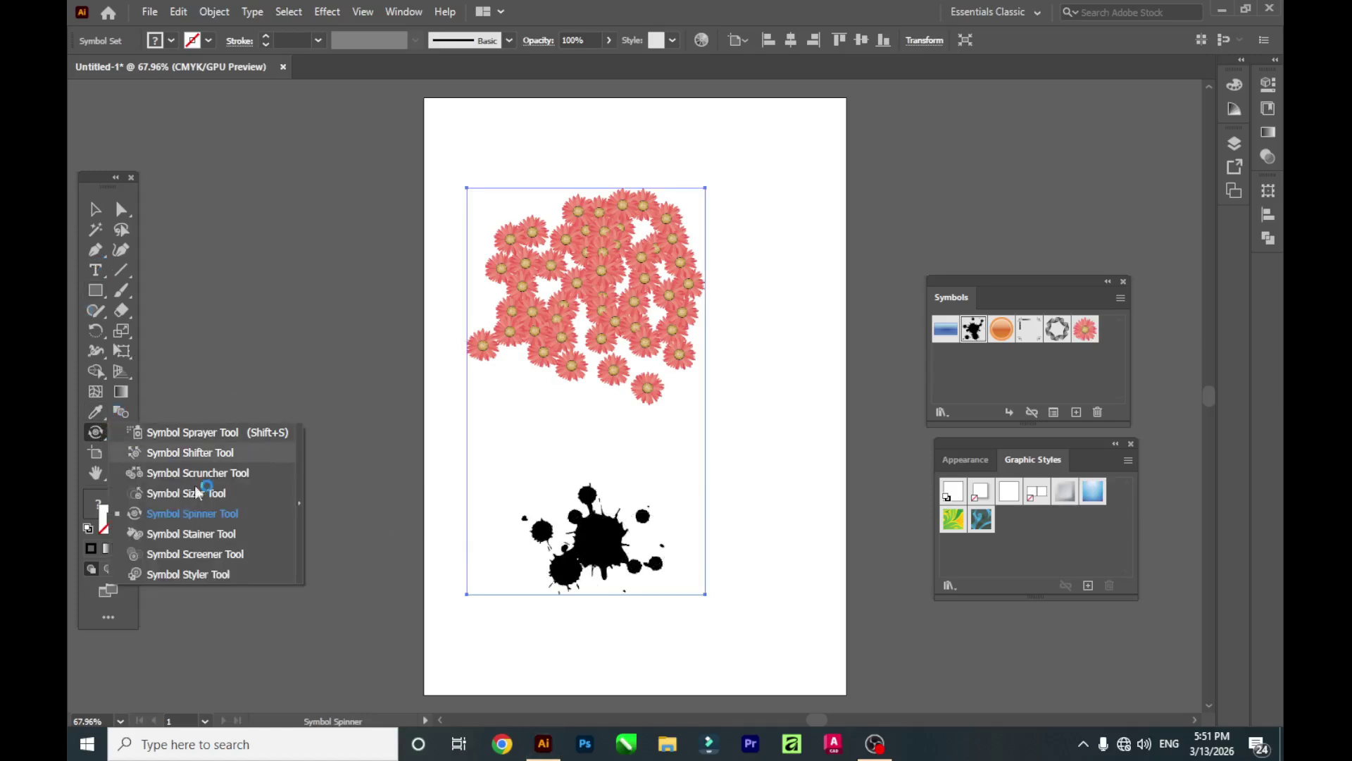
click(204, 533)
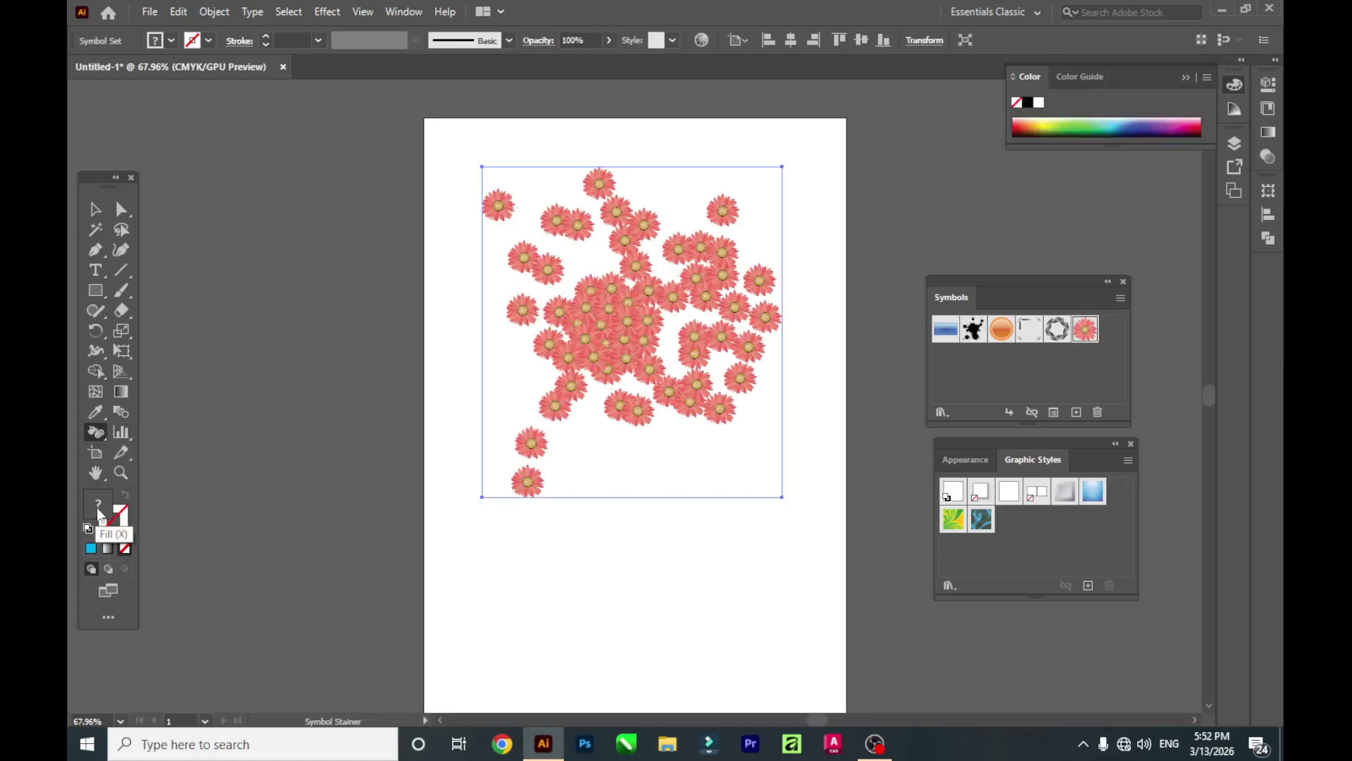
double_click(104, 496)
click(882, 445)
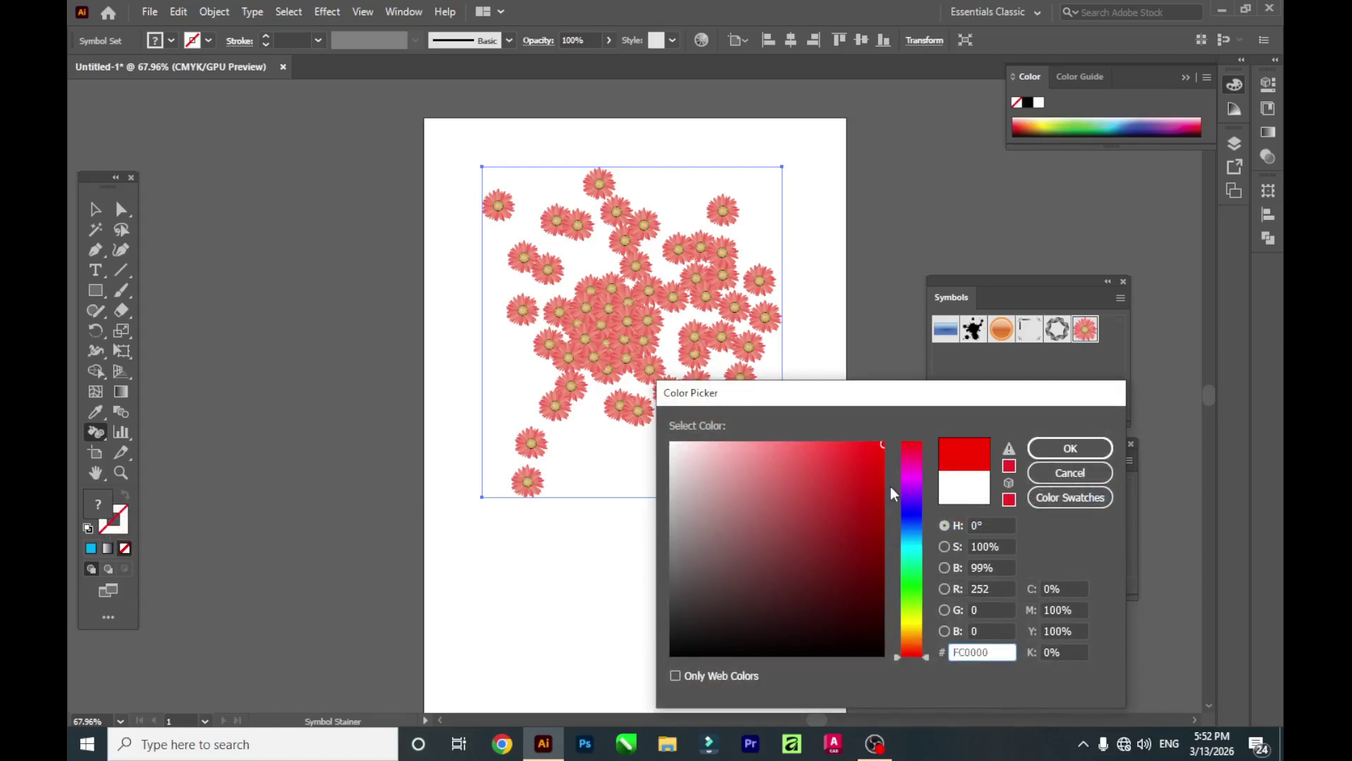
click(917, 519)
click(884, 464)
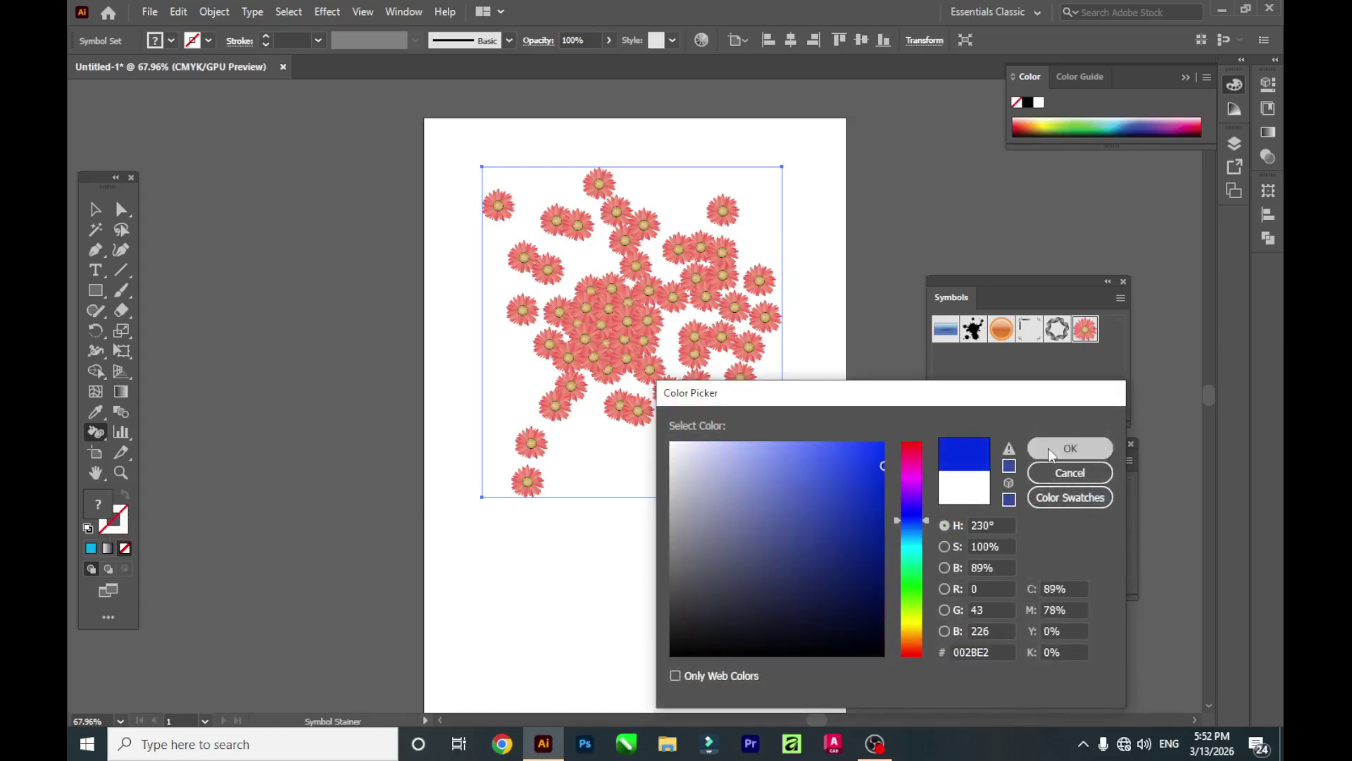
click(1070, 447)
click(704, 299)
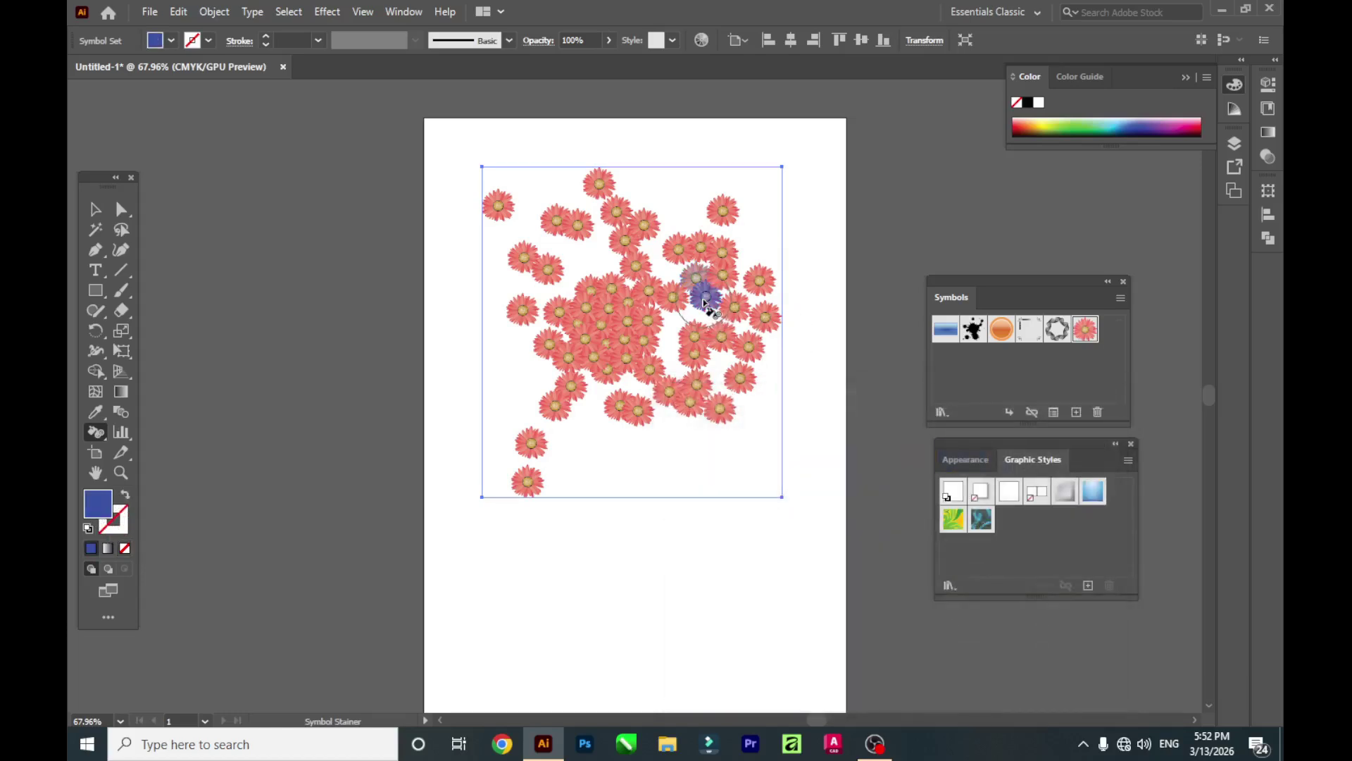
drag(736, 350, 698, 342)
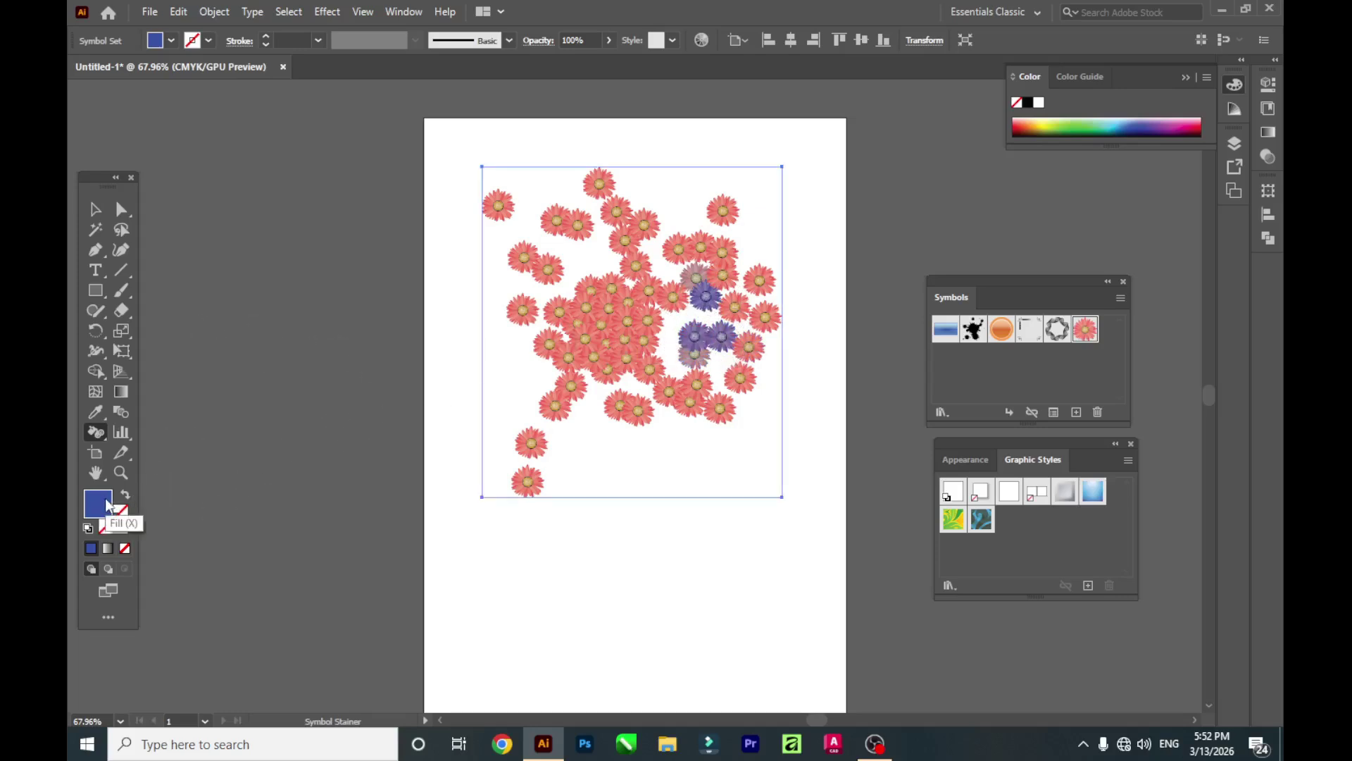
Make the flowers trailing off the cluster's lower-left side nearly transparent with the Symbol Screener tool, keeping the lowest one opaque.
click(102, 439)
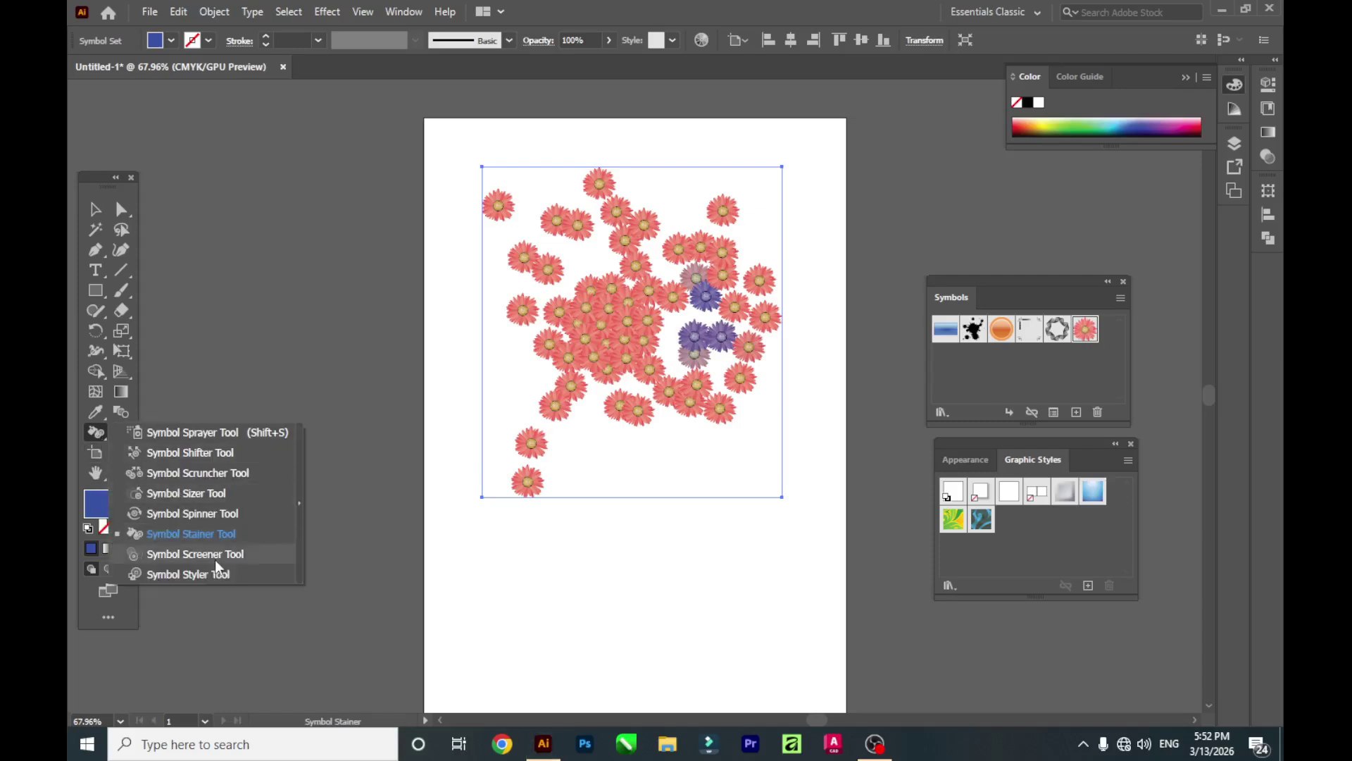
click(215, 558)
click(538, 449)
click(537, 449)
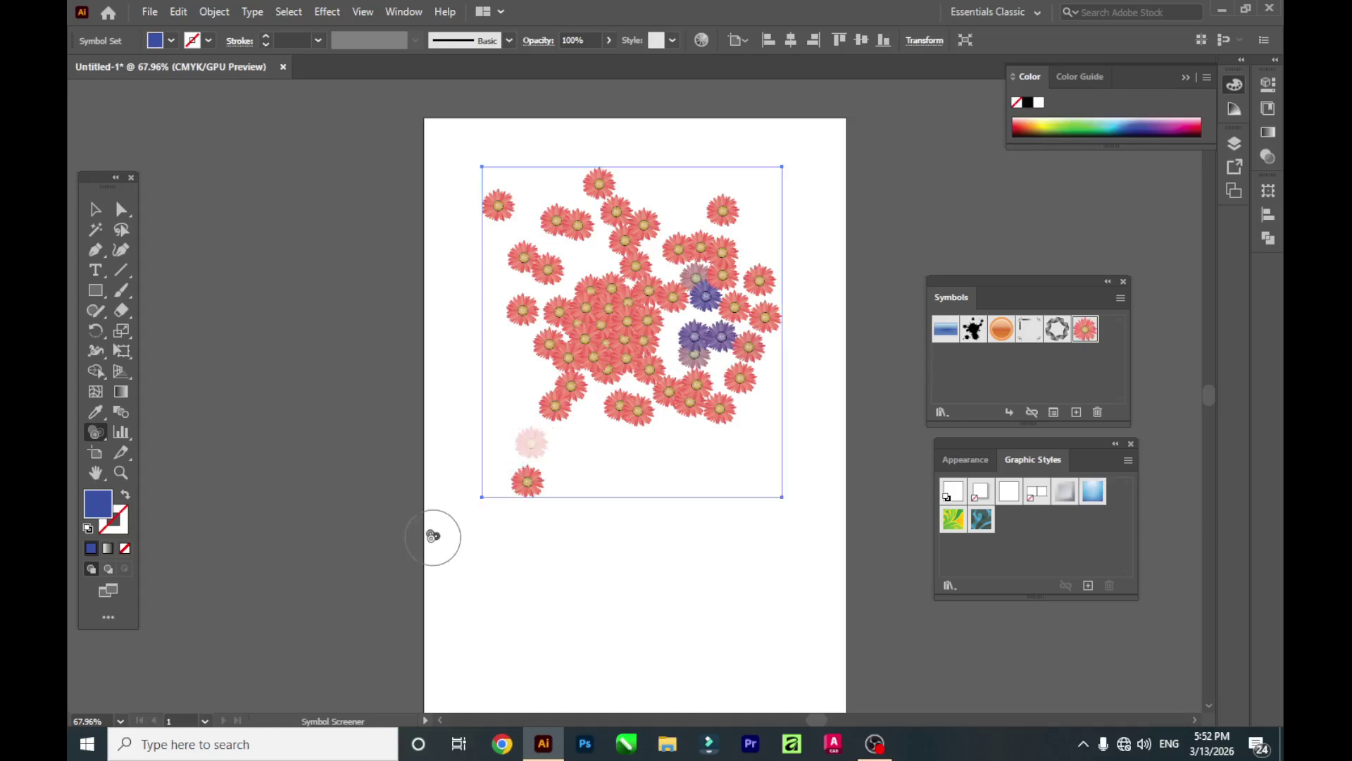
drag(558, 396, 571, 391)
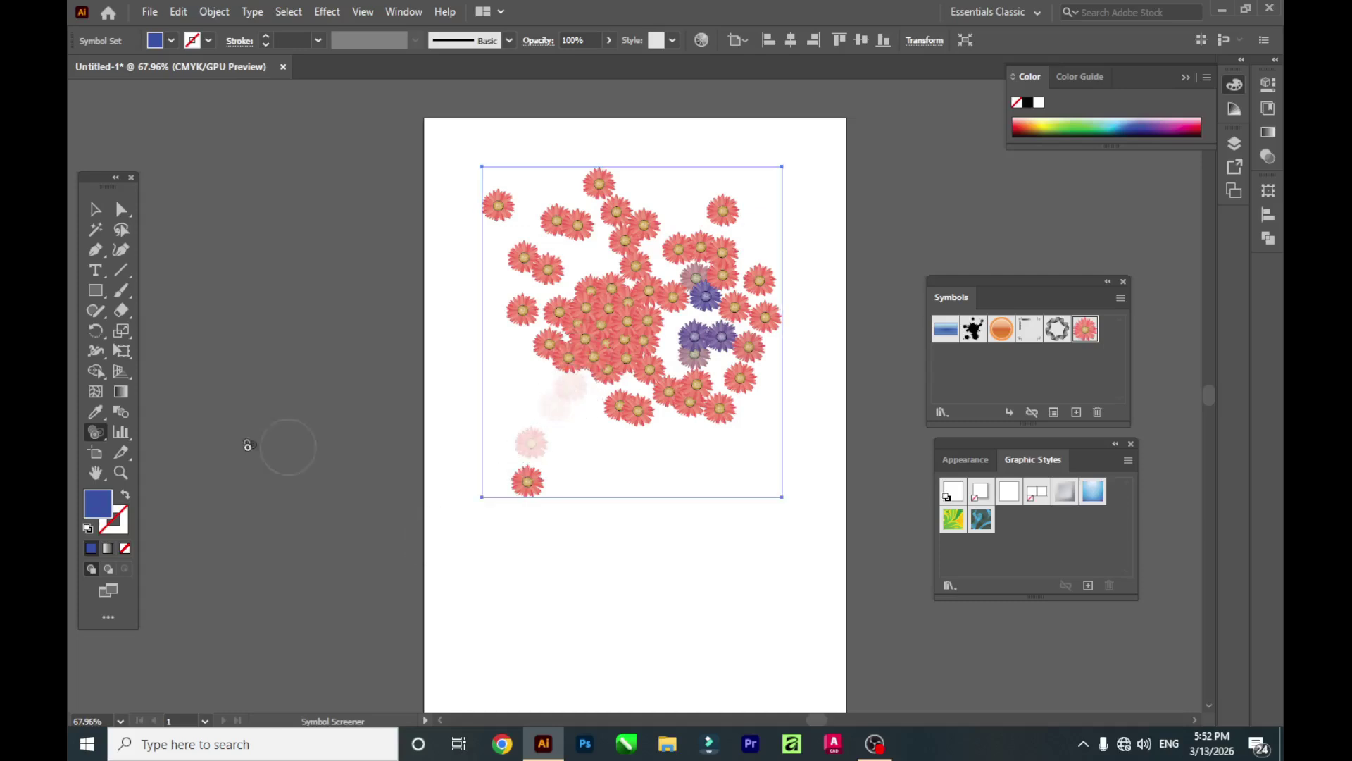
Line up the floating graphic styles palette beneath the symbols palette and deselect the flower symbol set.
click(102, 435)
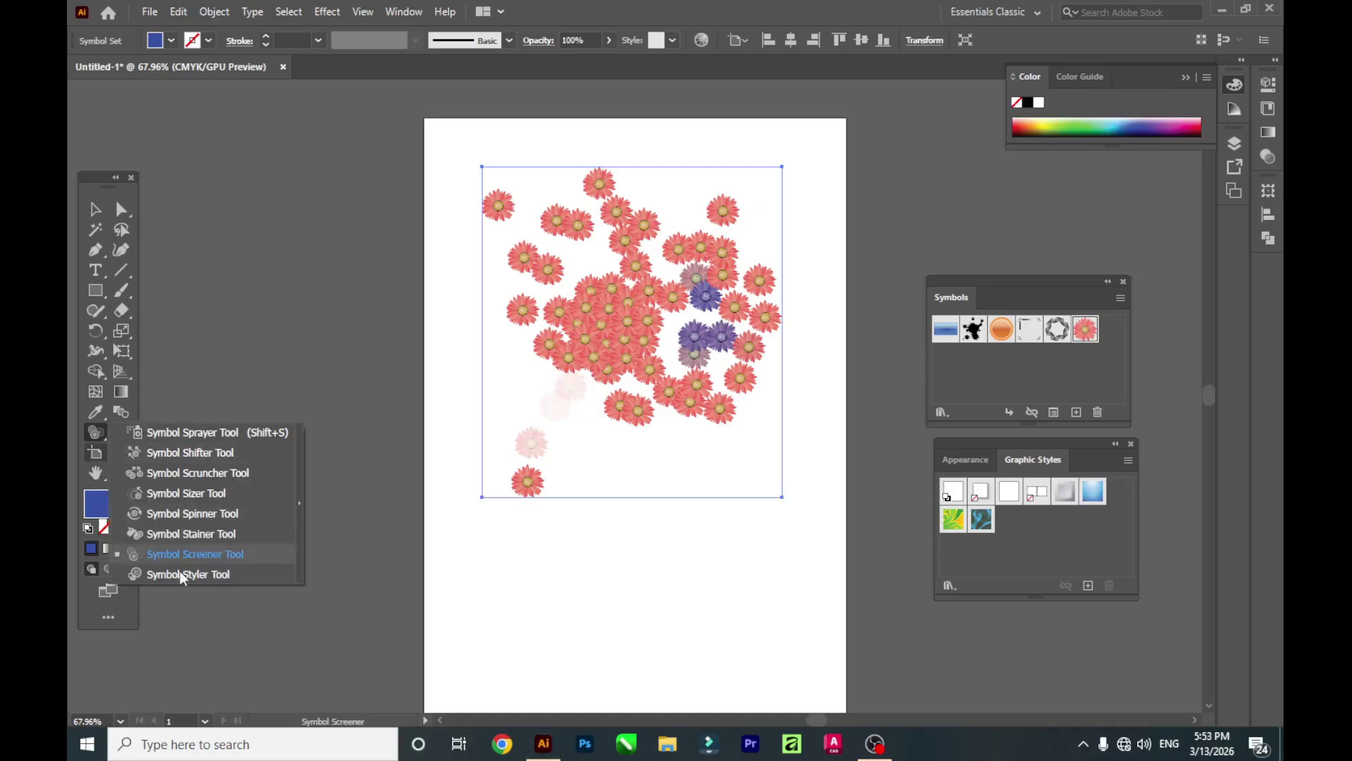
click(183, 573)
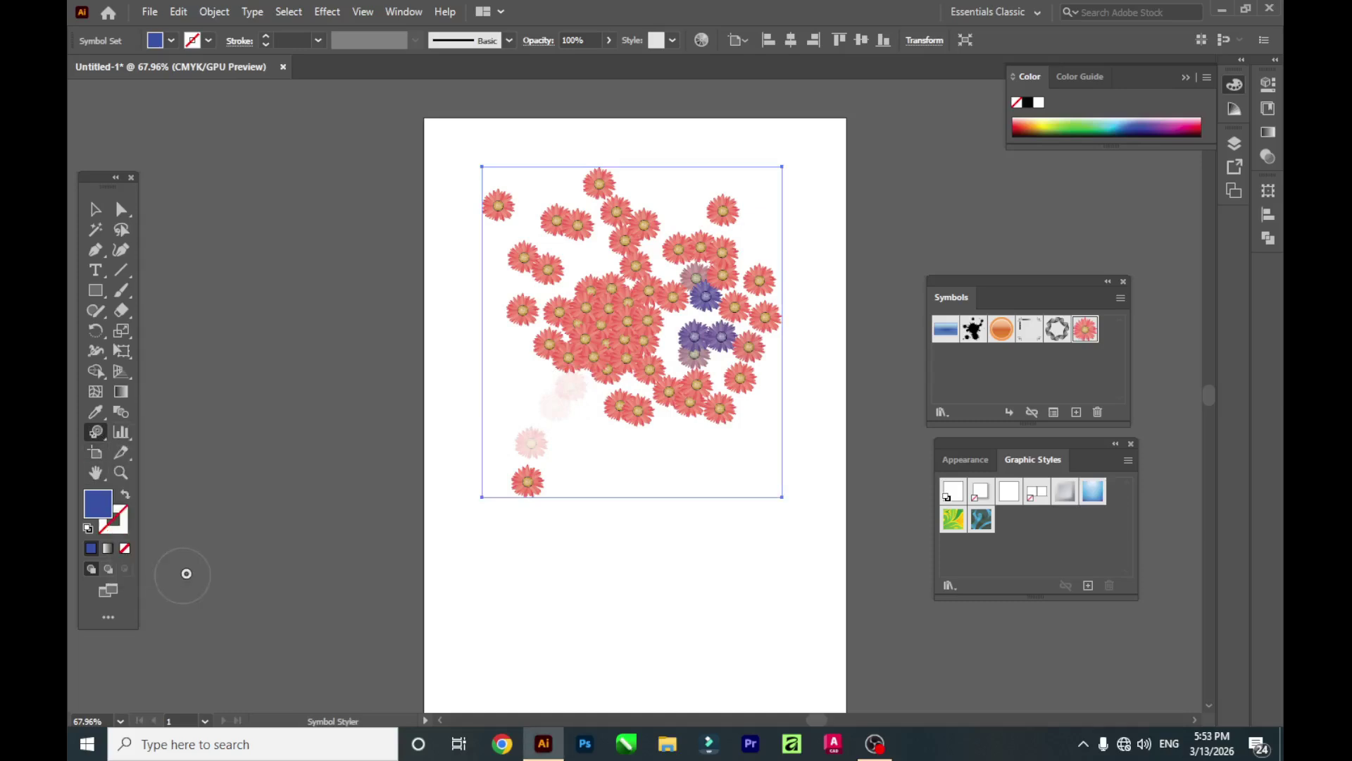
click(96, 210)
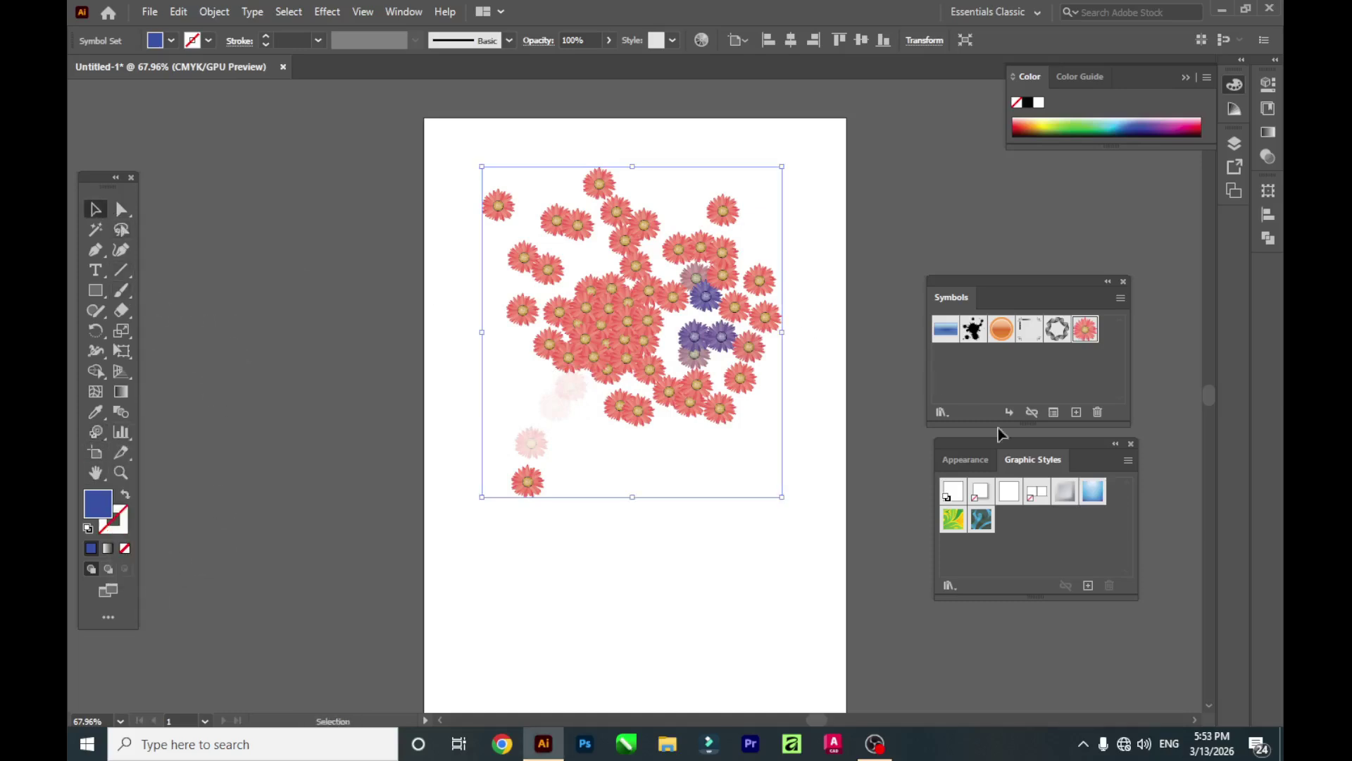
drag(1082, 447, 1065, 440)
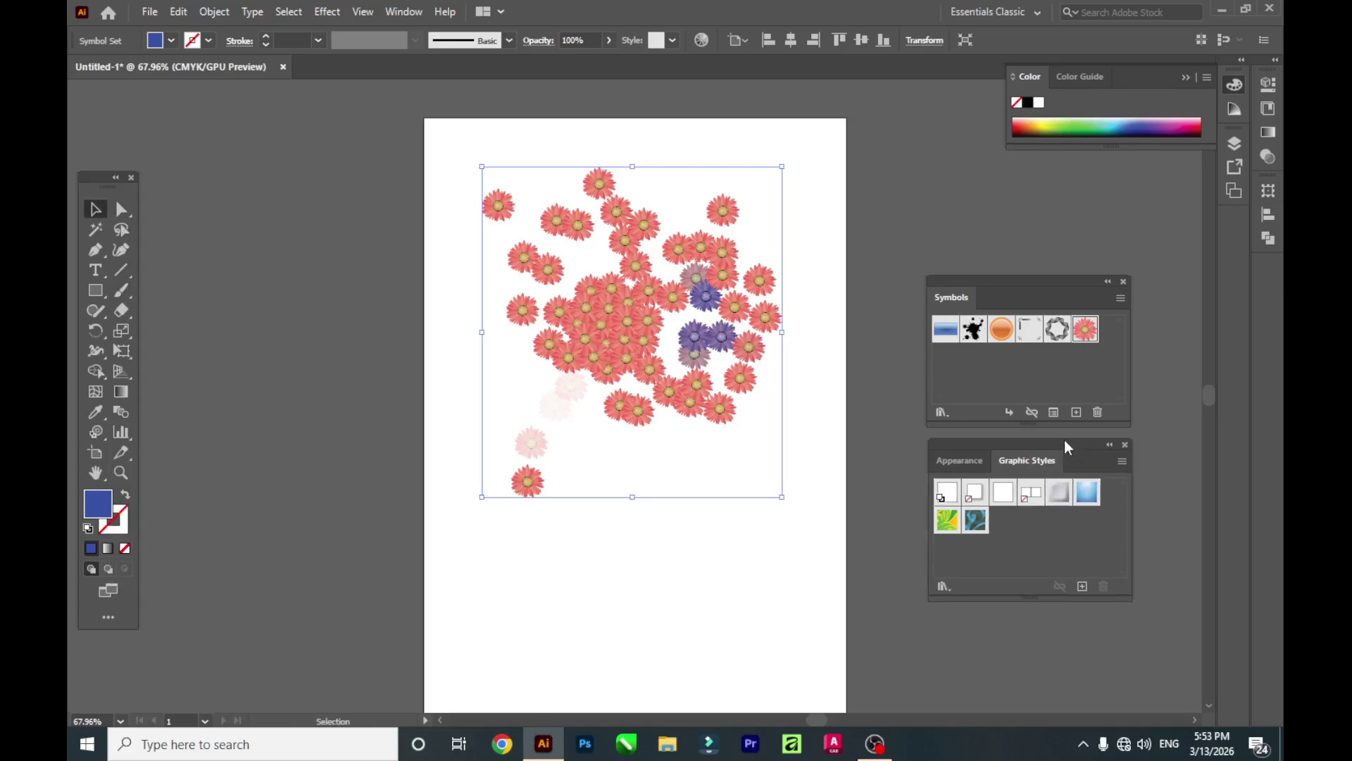
click(409, 13)
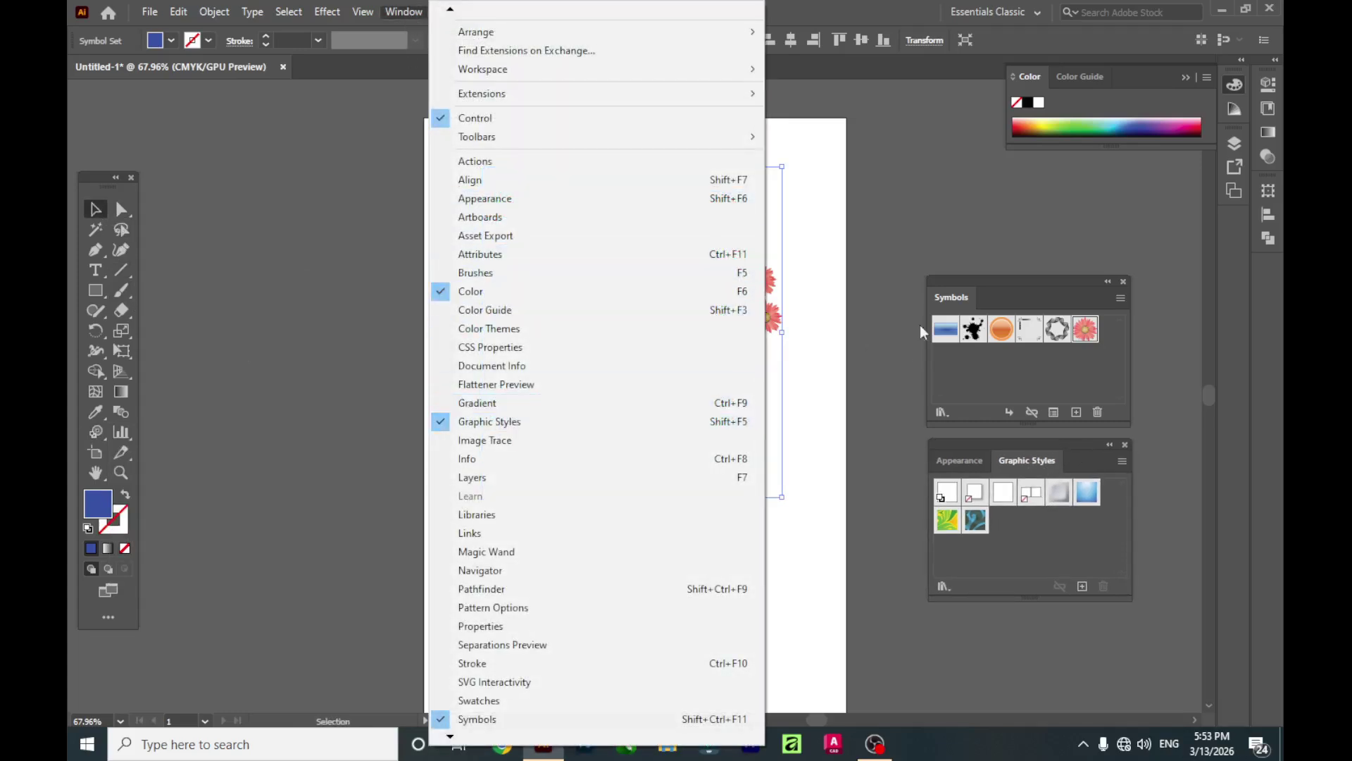
click(1060, 220)
click(1060, 220)
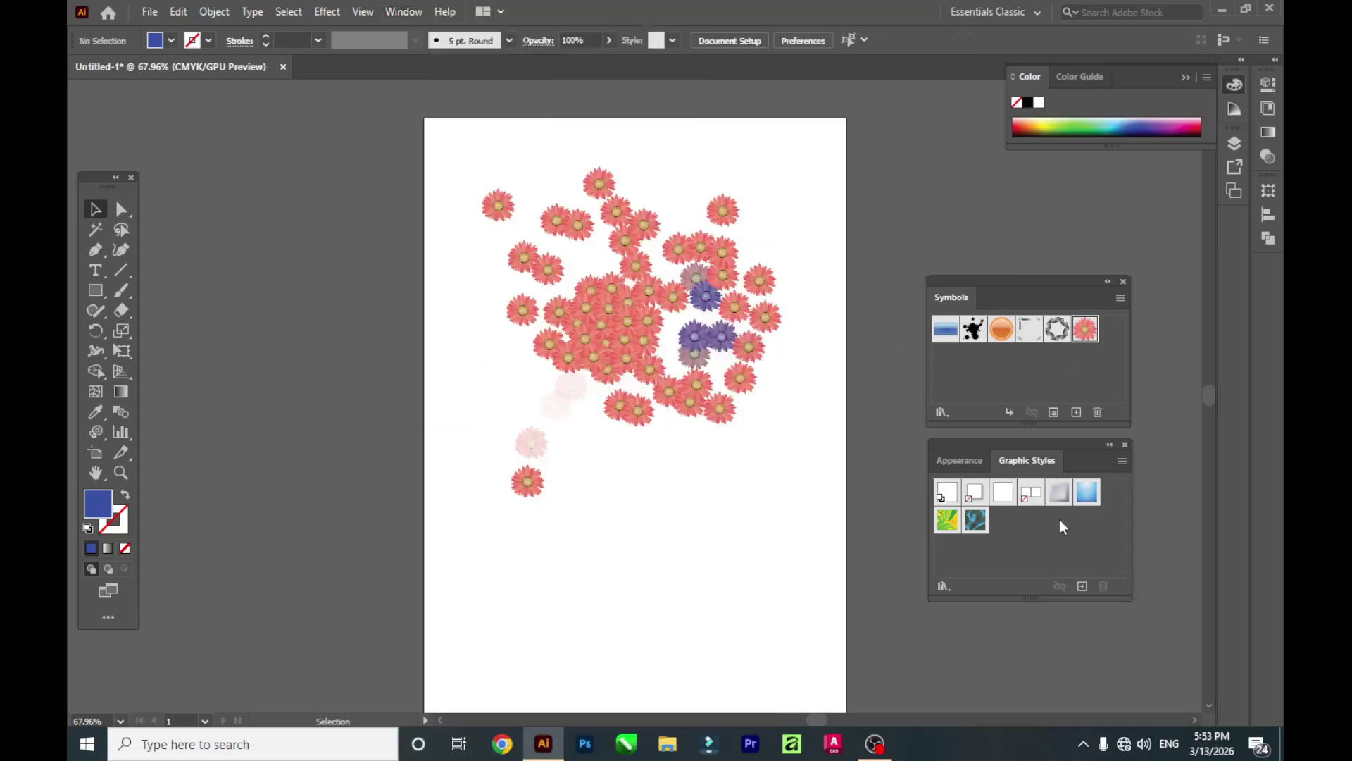
Apply the Pompadour_GS graphic style to a few flowers in the upper-left part of the cluster with the Symbol Styler tool.
click(977, 521)
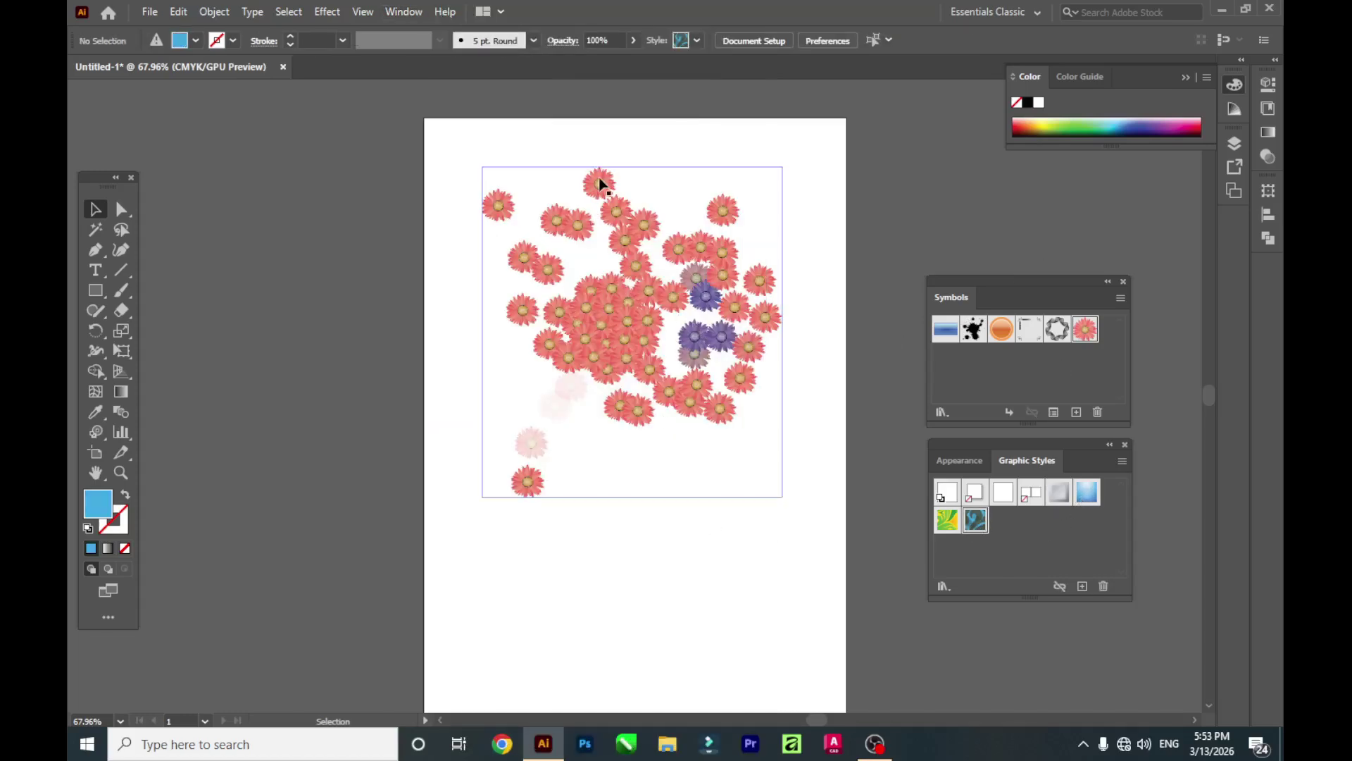
click(95, 431)
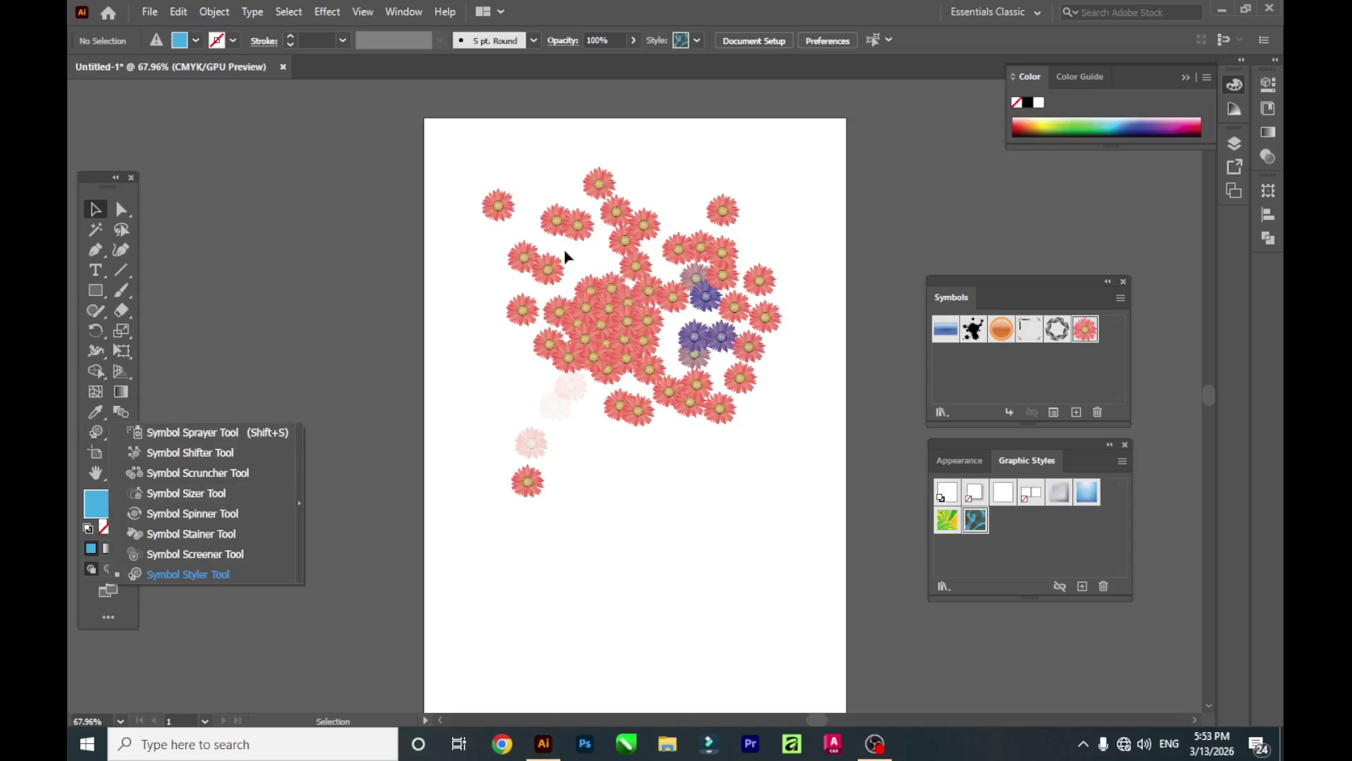
click(551, 264)
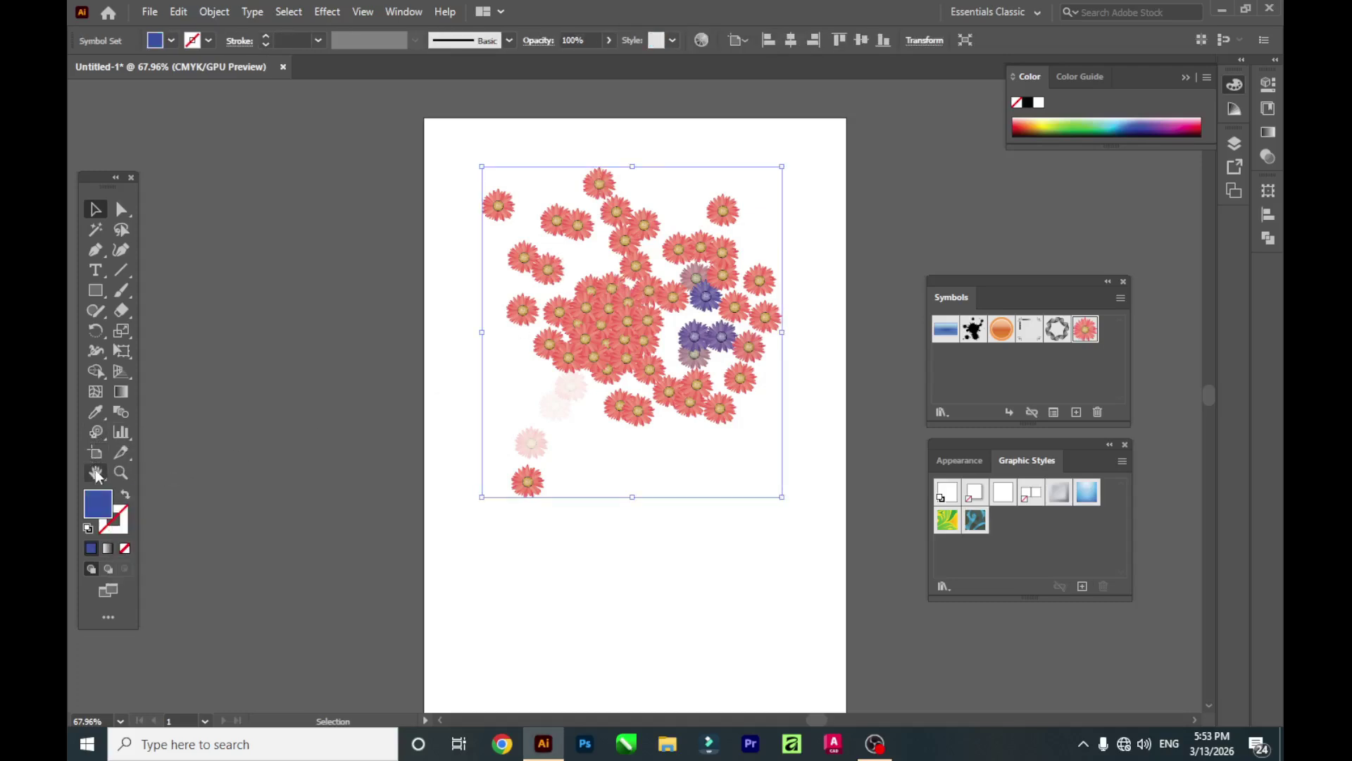
drag(100, 429, 201, 576)
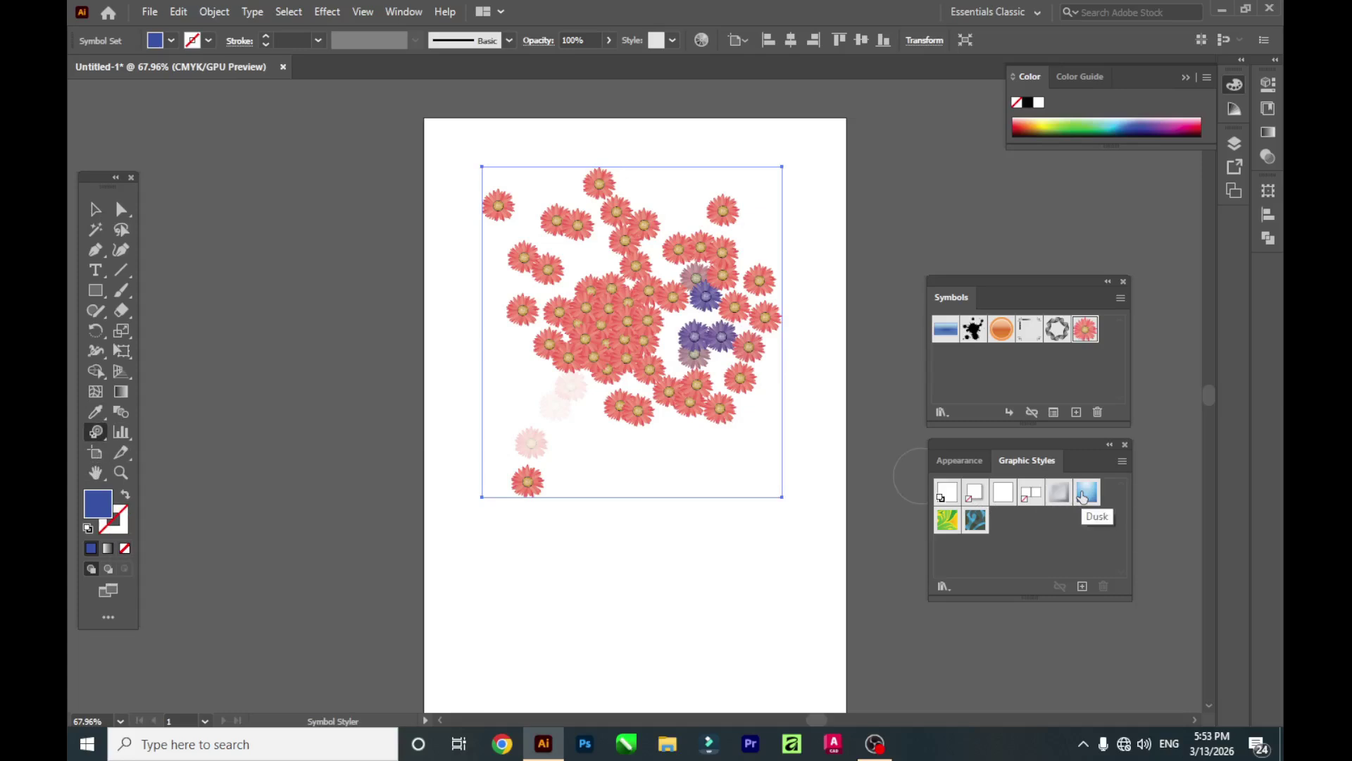
drag(96, 432, 214, 573)
drag(498, 205, 497, 211)
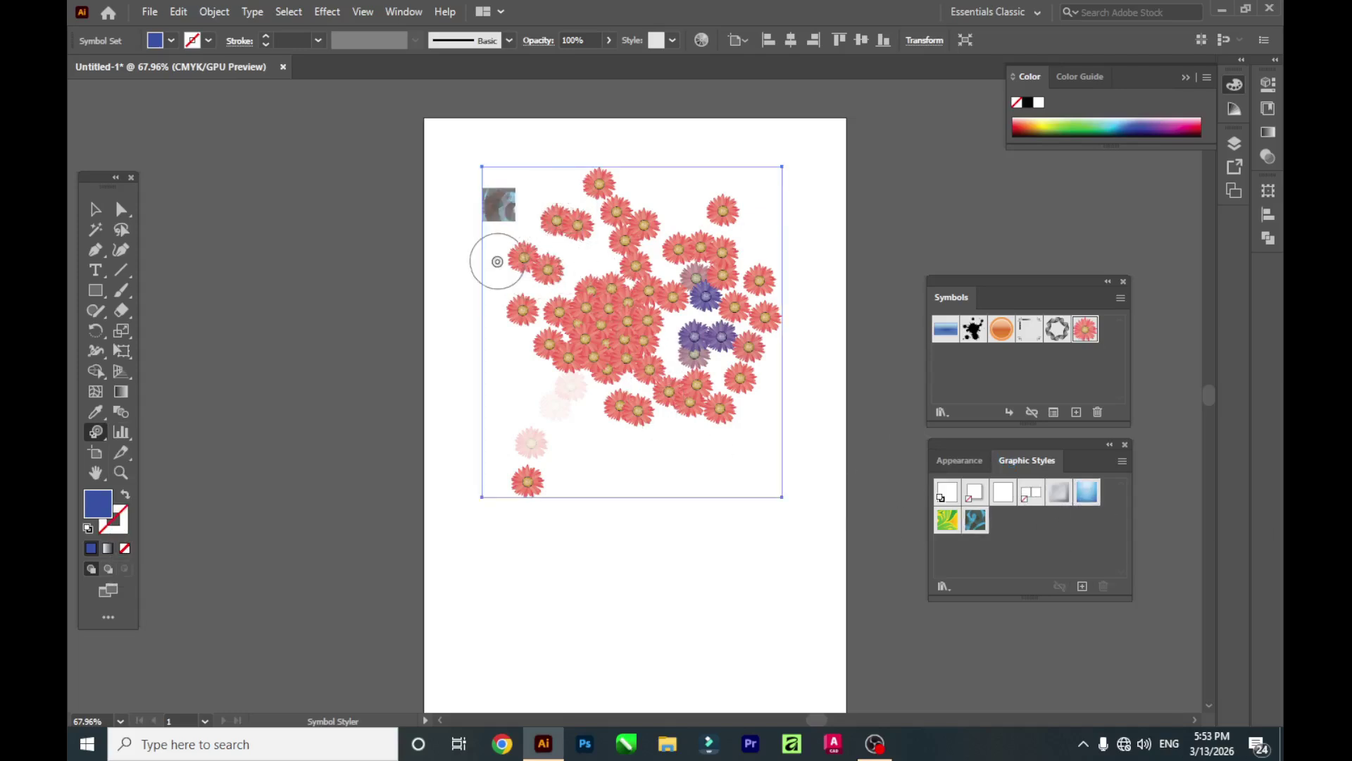
mouse_move(507, 259)
mouse_down()
mouse_move(528, 259)
mouse_move(548, 329)
mouse_up()
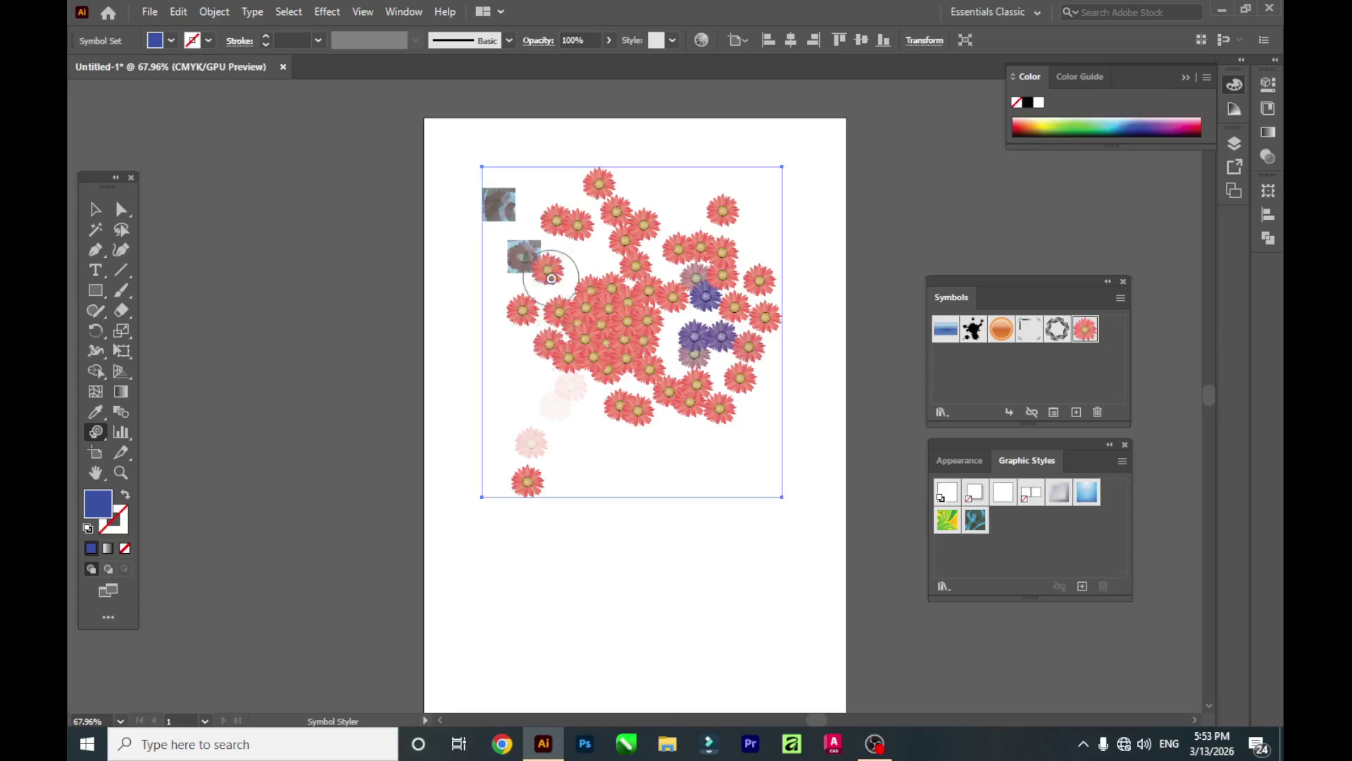
drag(550, 275, 550, 274)
Delete the whole flower symbol set from the artboard.
click(97, 211)
click(602, 541)
drag(462, 155, 800, 594)
key(Delete)
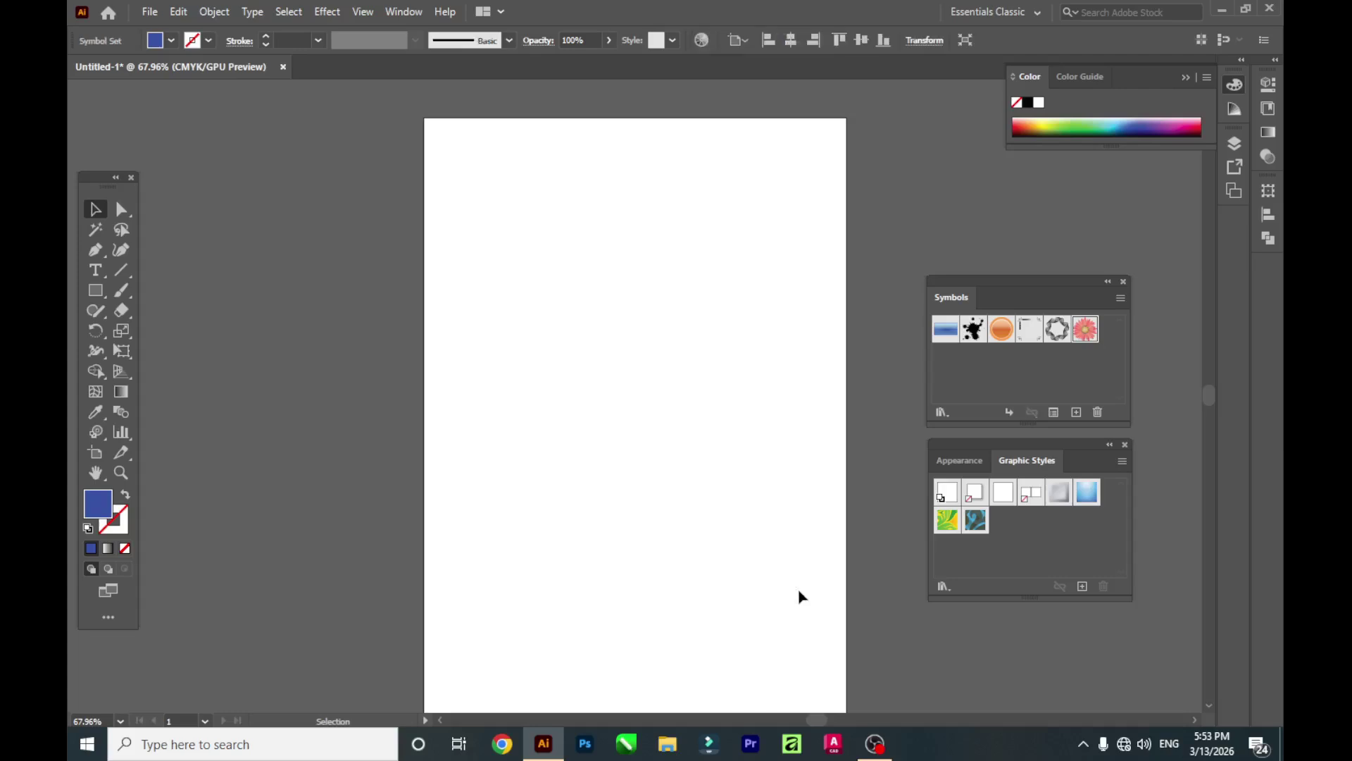
Draw a blue rectangle without a stroke in the upper-left area of the artboard.
click(100, 295)
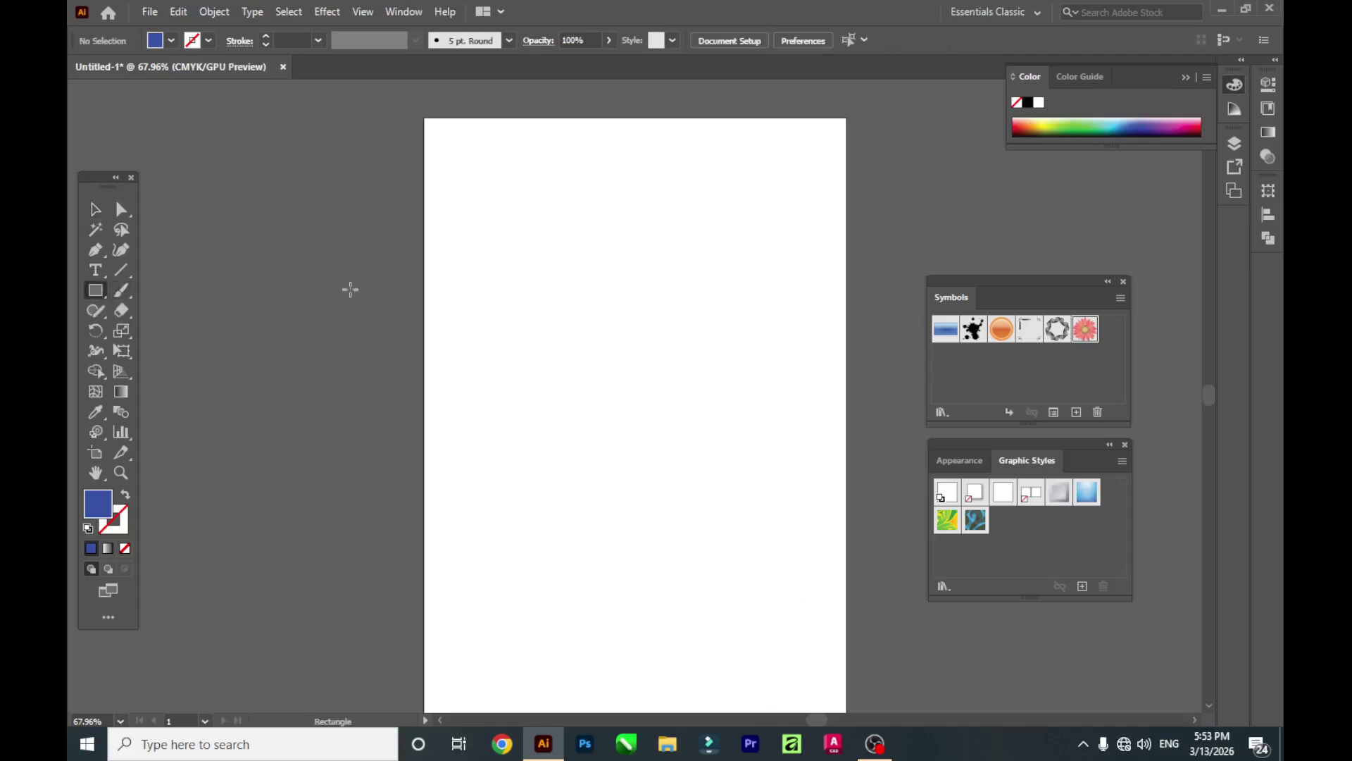
drag(498, 228, 586, 307)
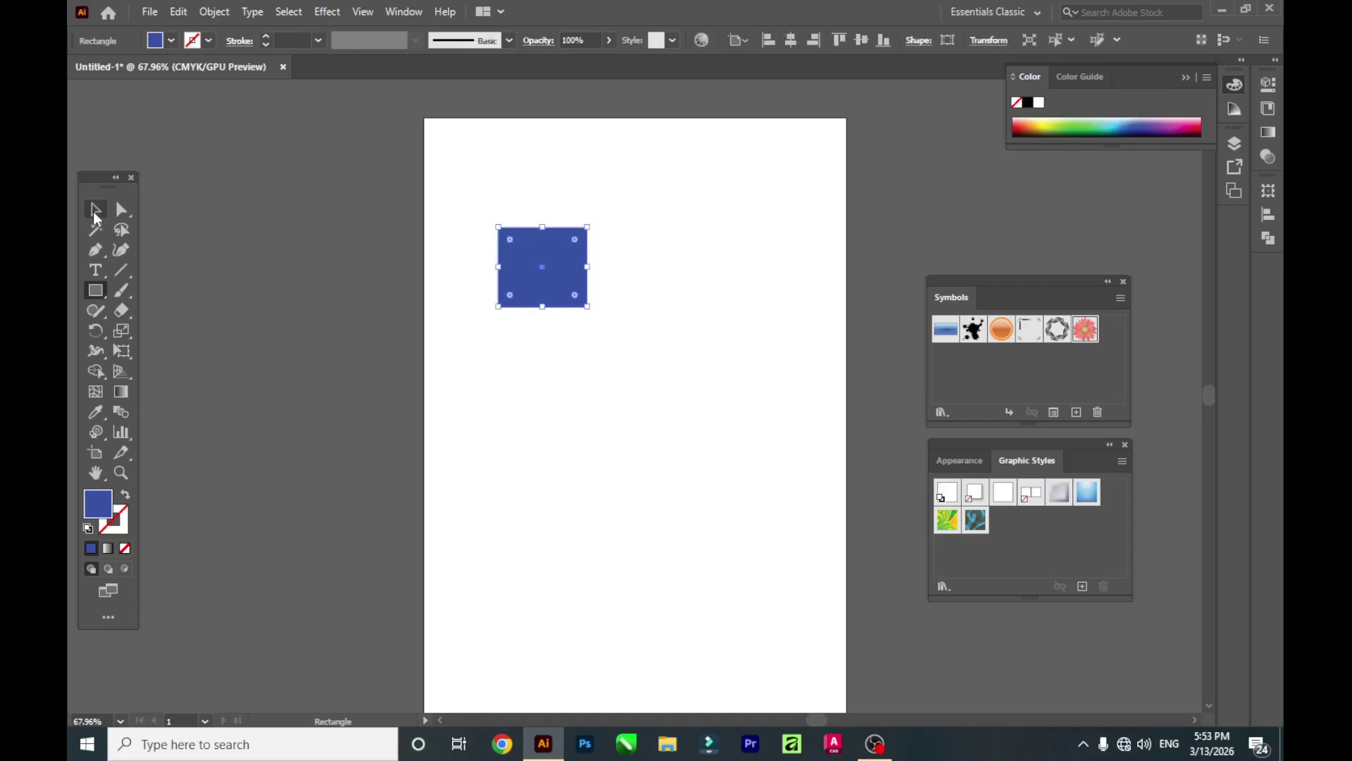
click(95, 210)
click(453, 302)
Save the blue rectangle as a dynamic Movie Clip symbol named New Symbol and delete its instance from the artboard.
drag(527, 278, 952, 373)
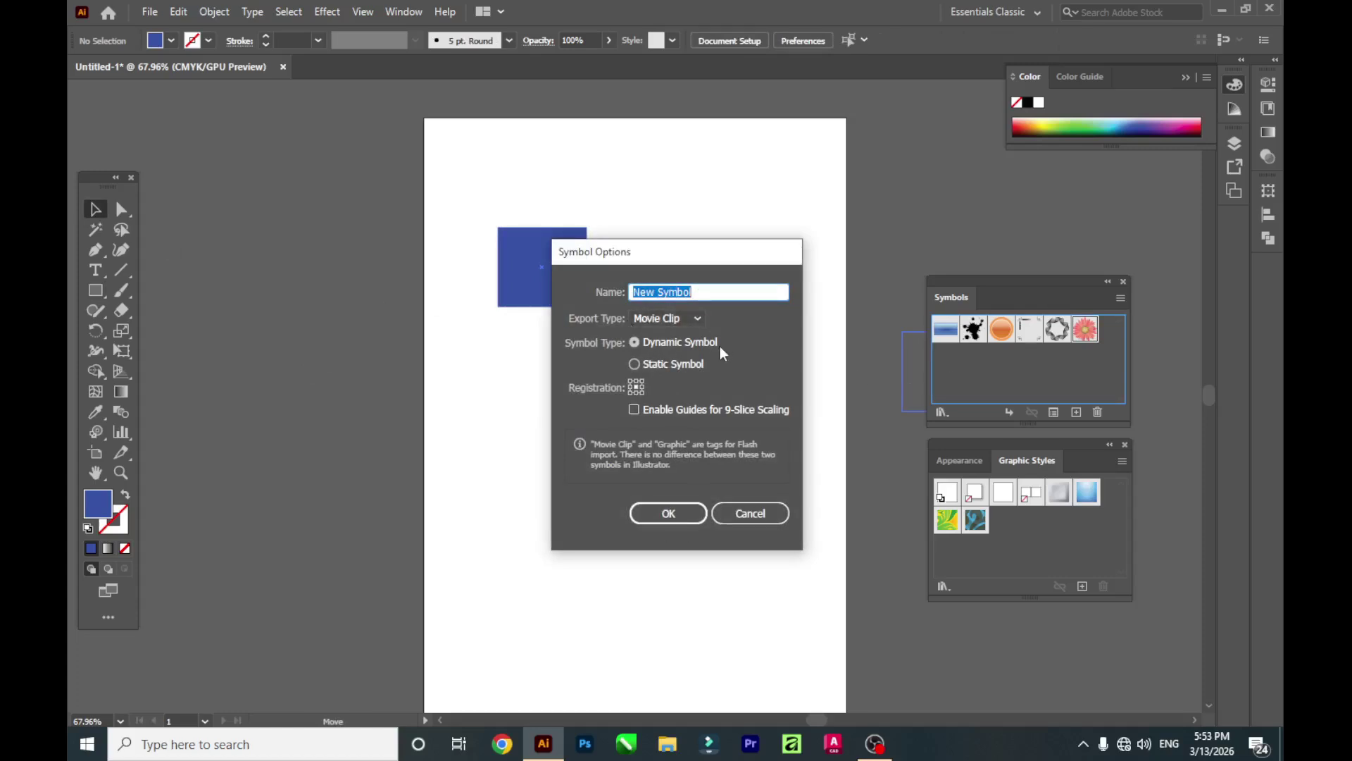
click(677, 512)
click(890, 386)
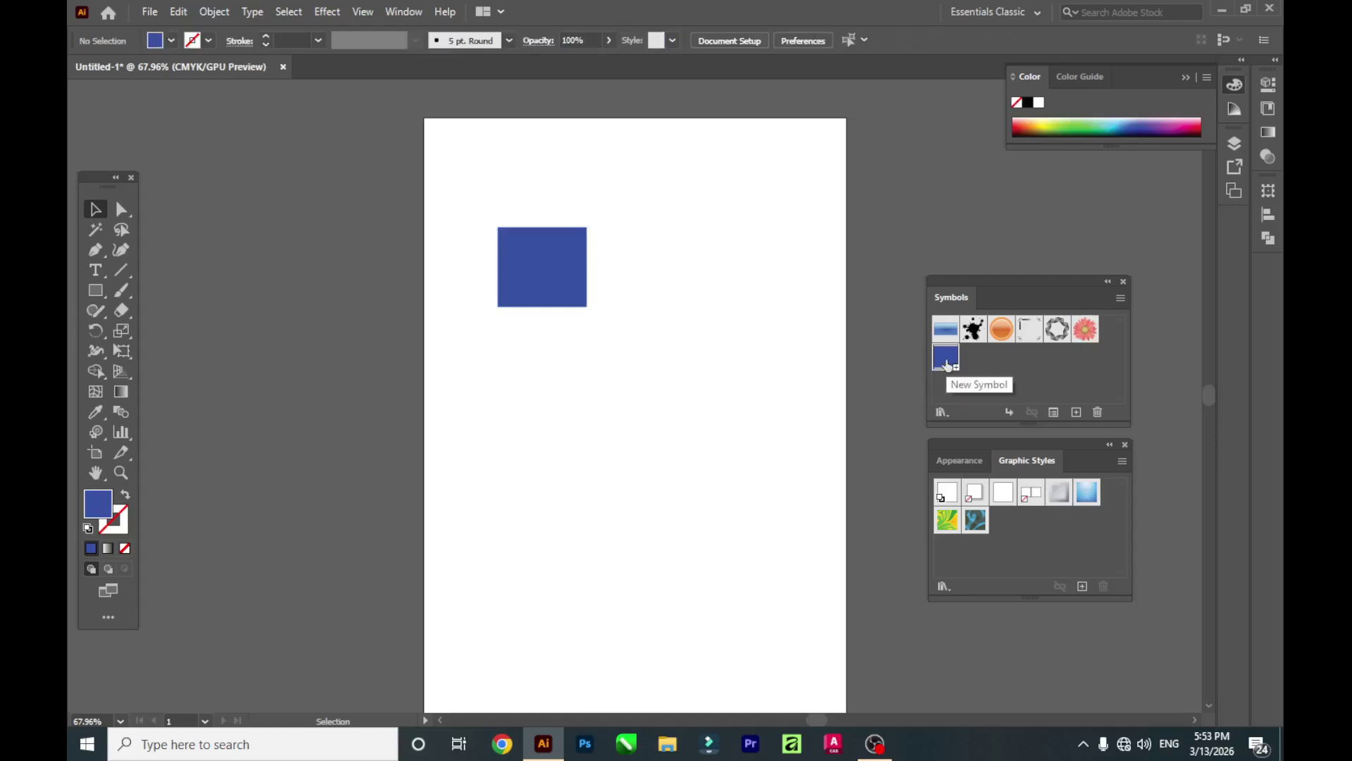
click(559, 275)
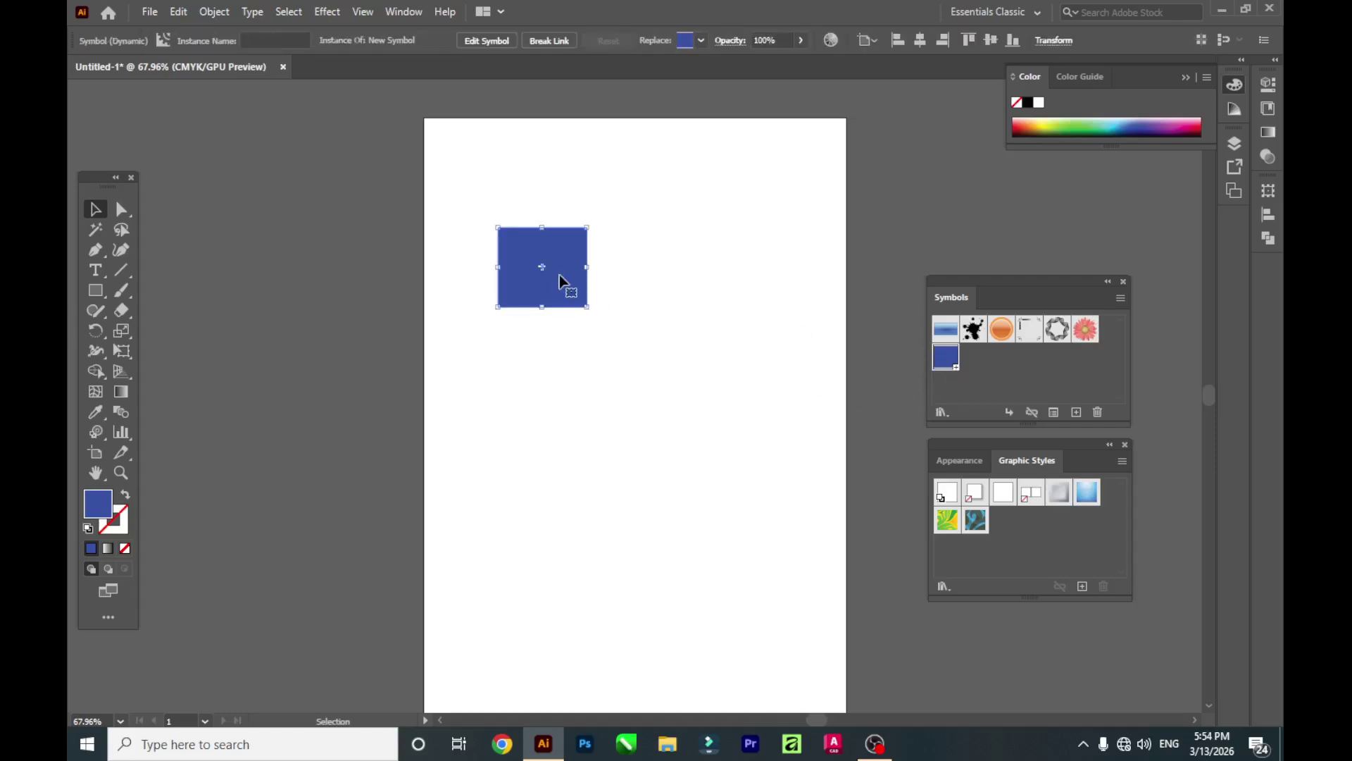
key(Delete)
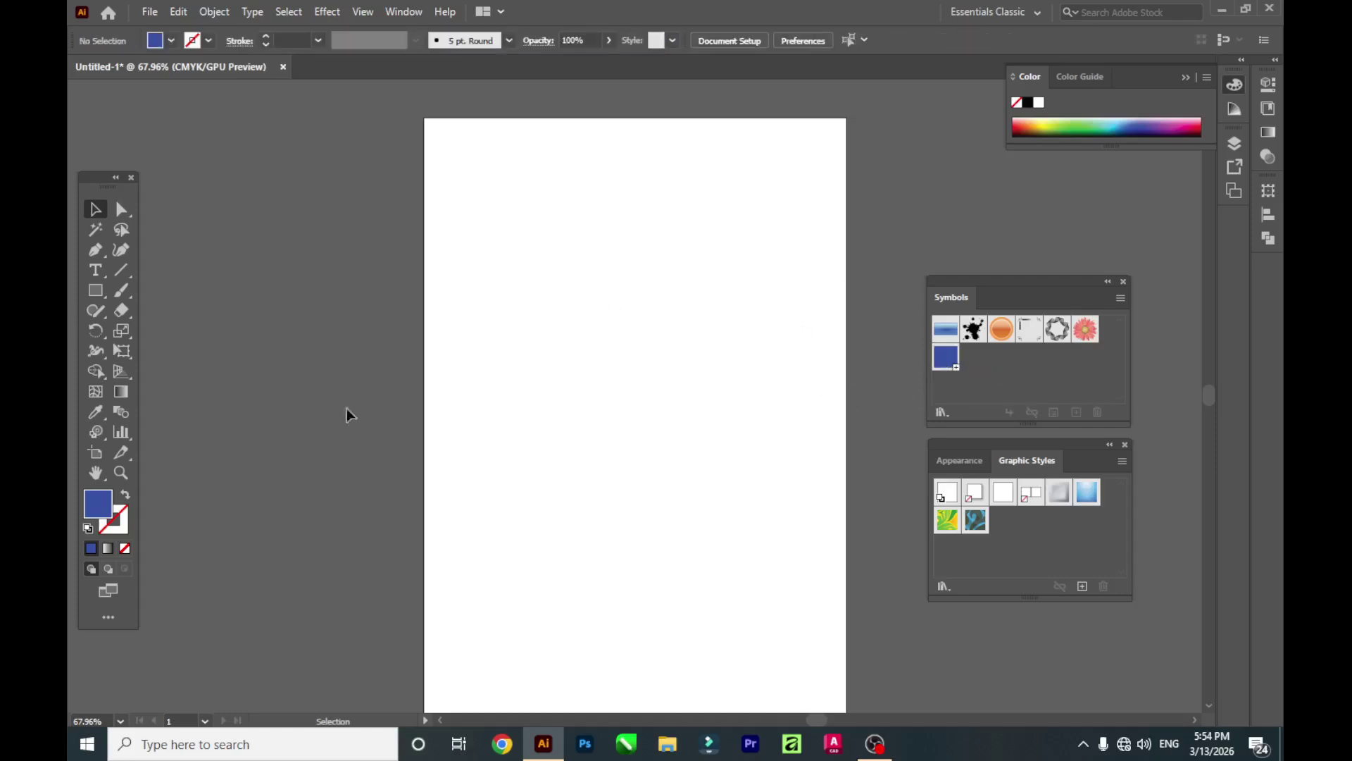
click(95, 434)
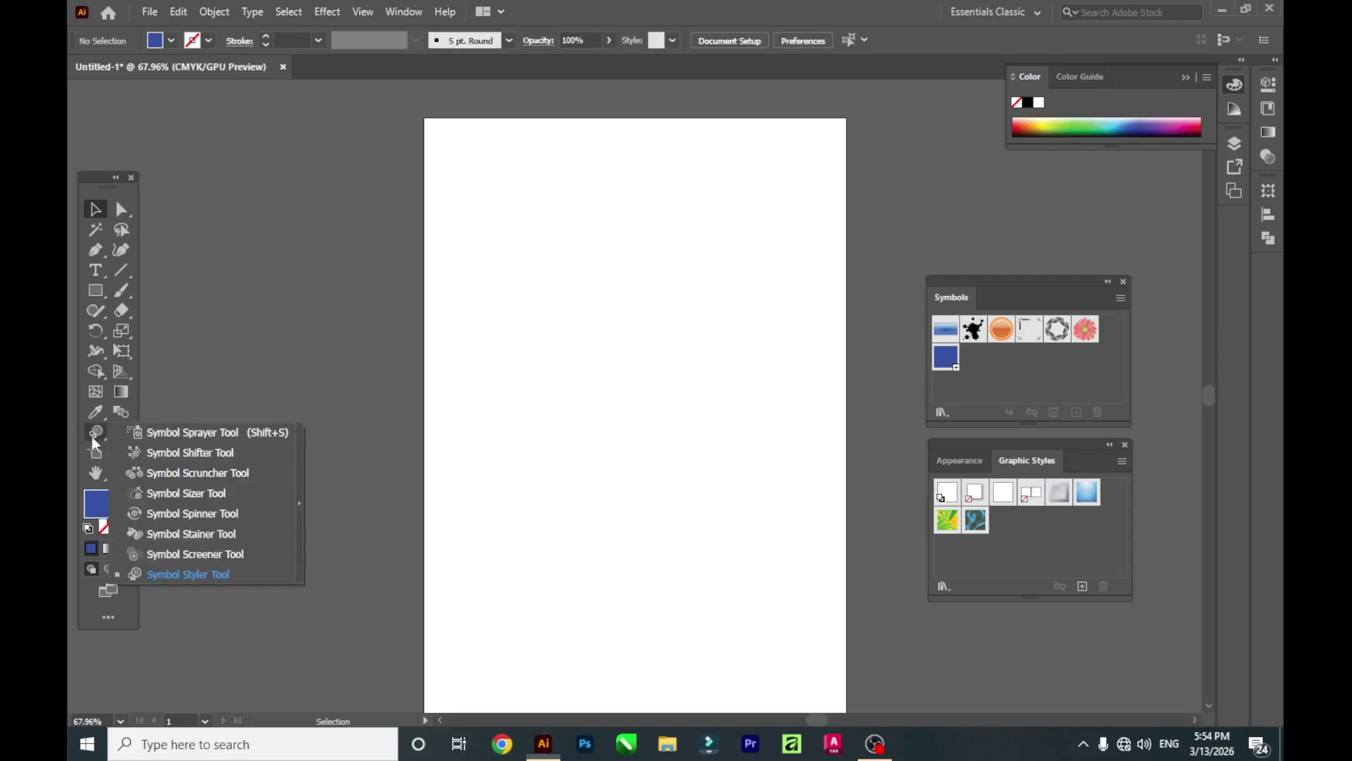
click(180, 430)
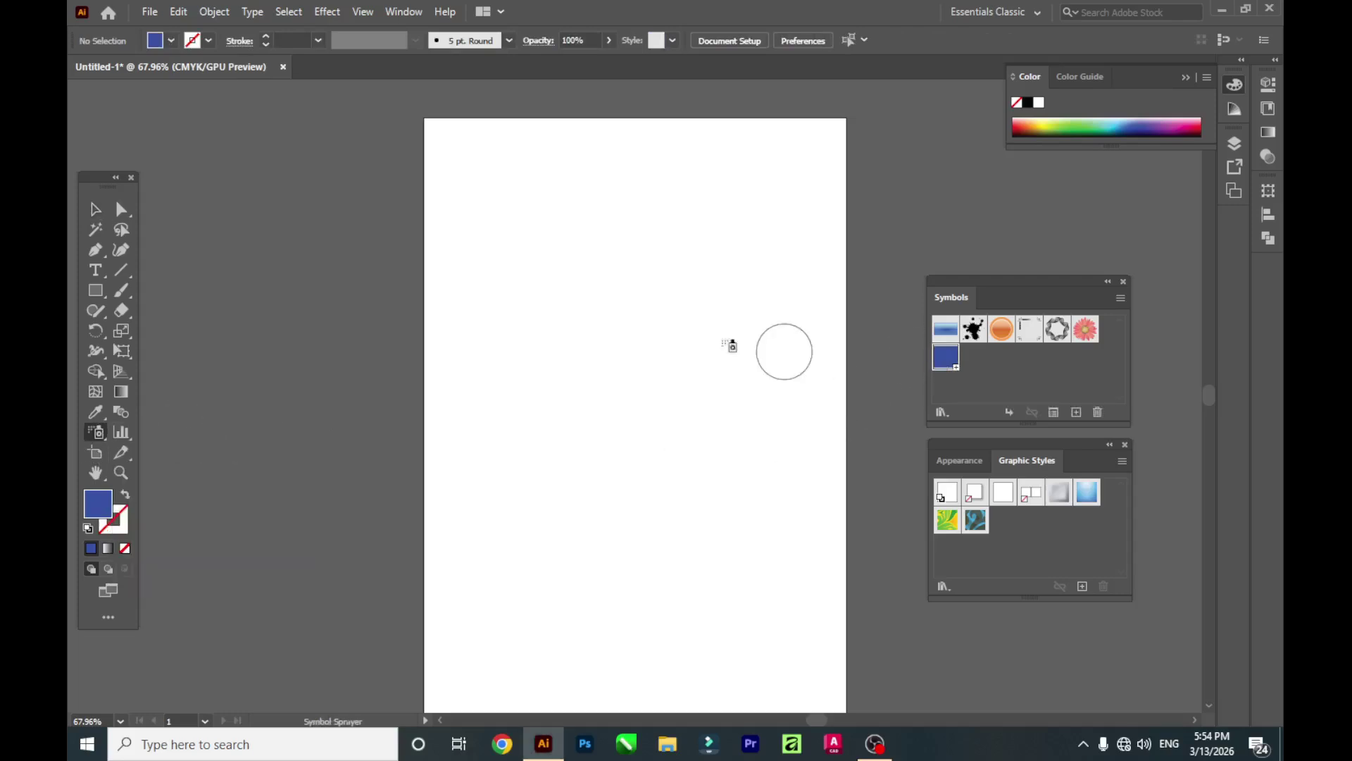
click(522, 263)
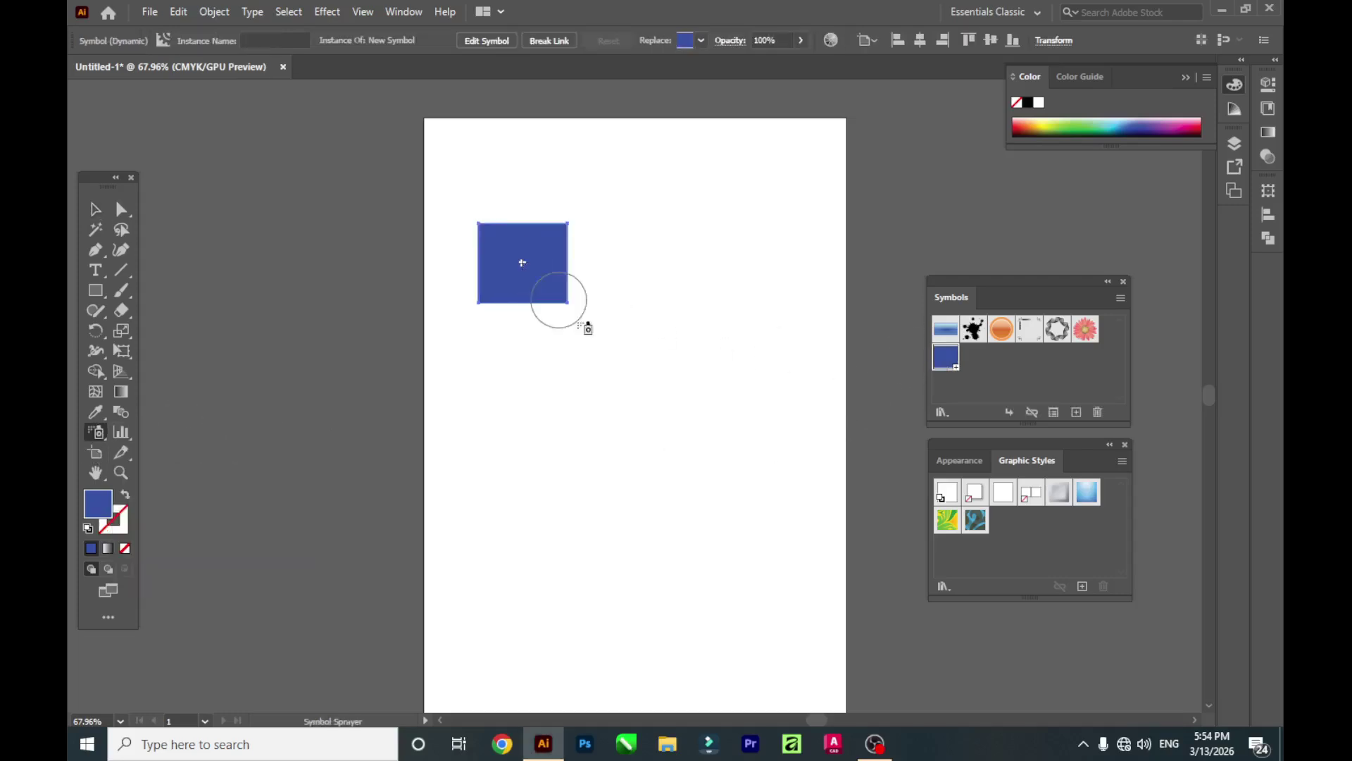
click(642, 369)
mouse_move(536, 473)
mouse_down()
mouse_move(702, 525)
mouse_move(734, 298)
mouse_move(653, 268)
mouse_move(591, 358)
mouse_move(487, 452)
mouse_up()
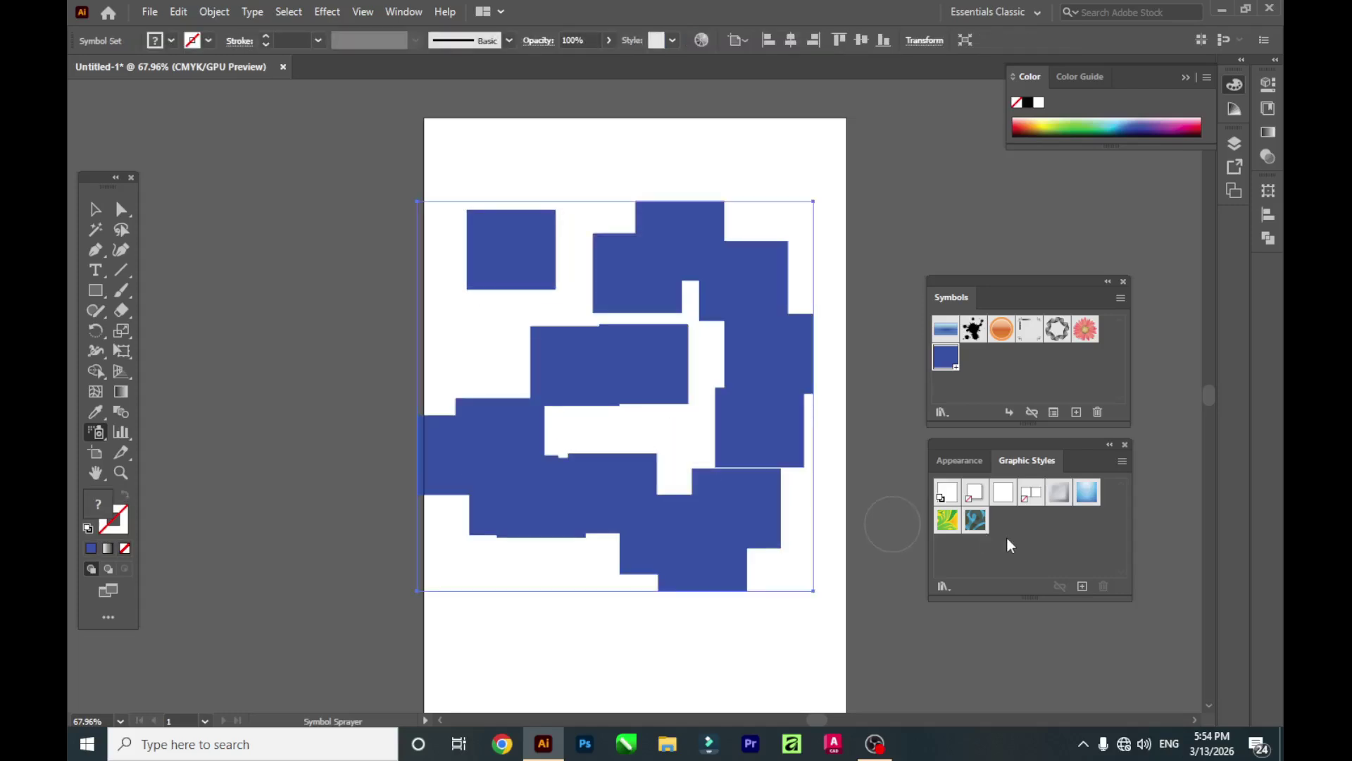
key(ctrl+z)
key(ctrl+z)
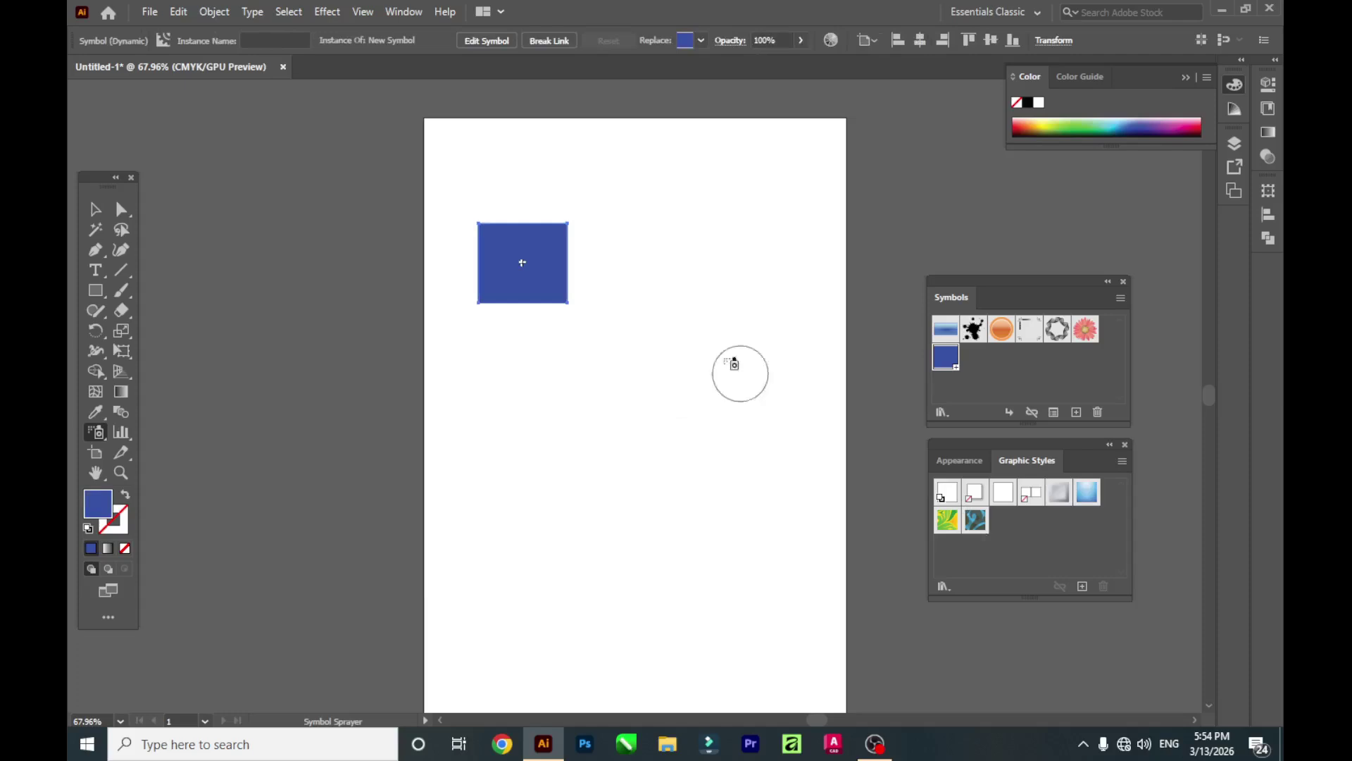
key(ctrl+z)
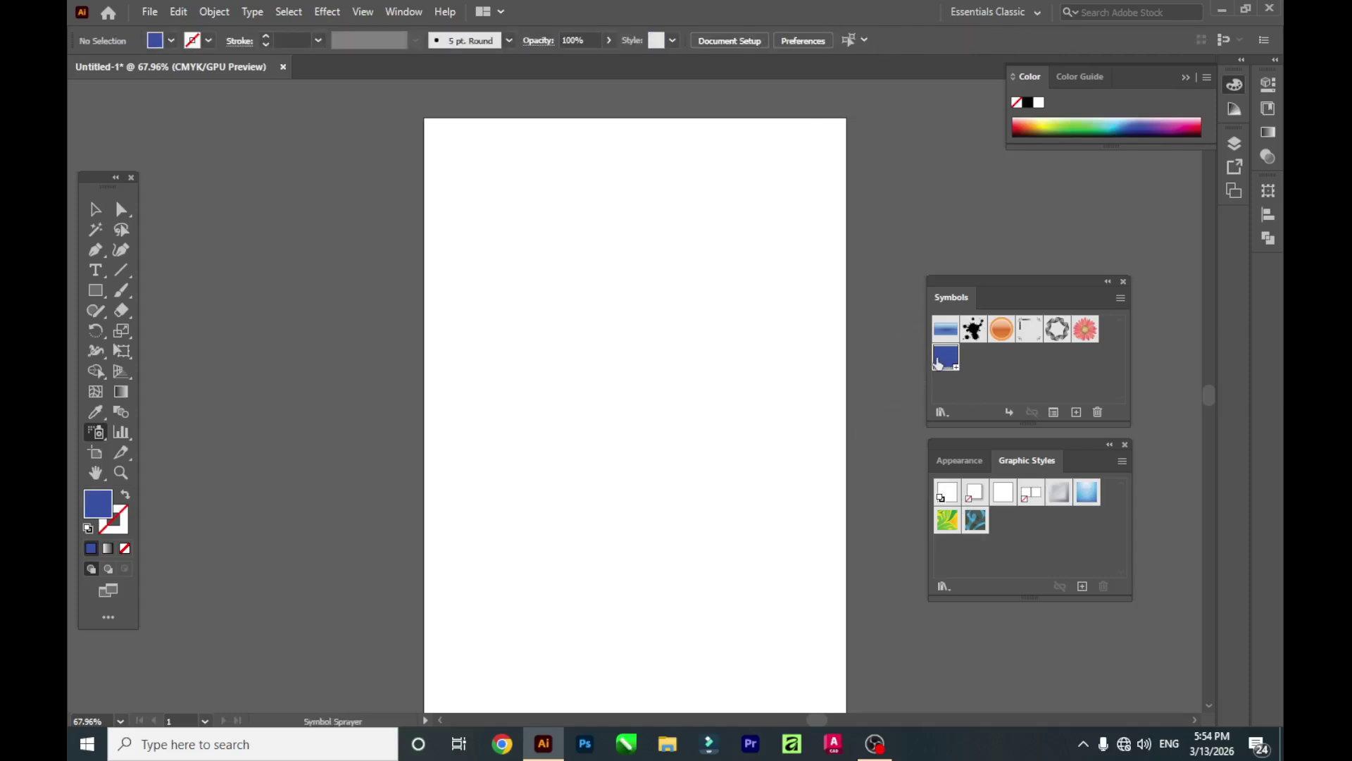
Place blue rectangle symbols in a spaced vertical column mid-artboard and one at the column's upper right with the Symbol Sprayer tool.
drag(92, 432, 137, 437)
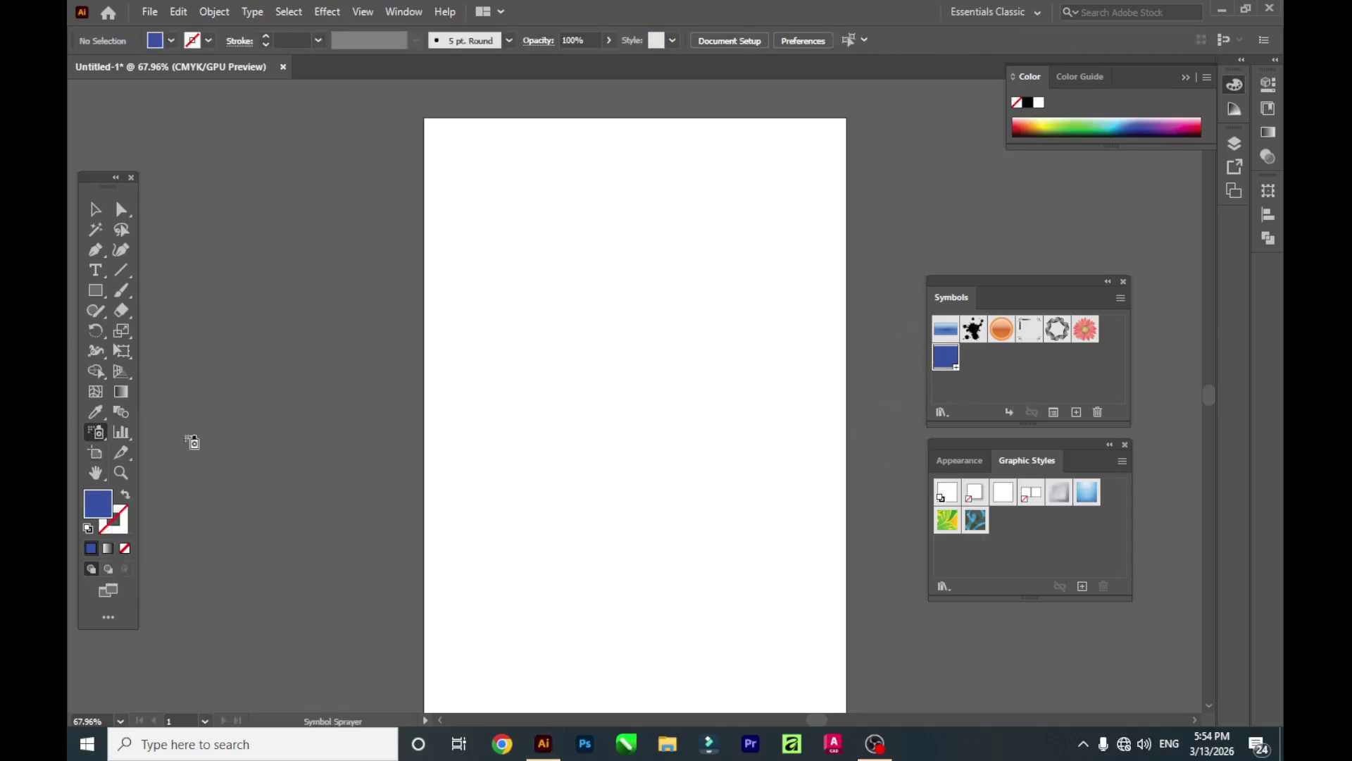
click(600, 374)
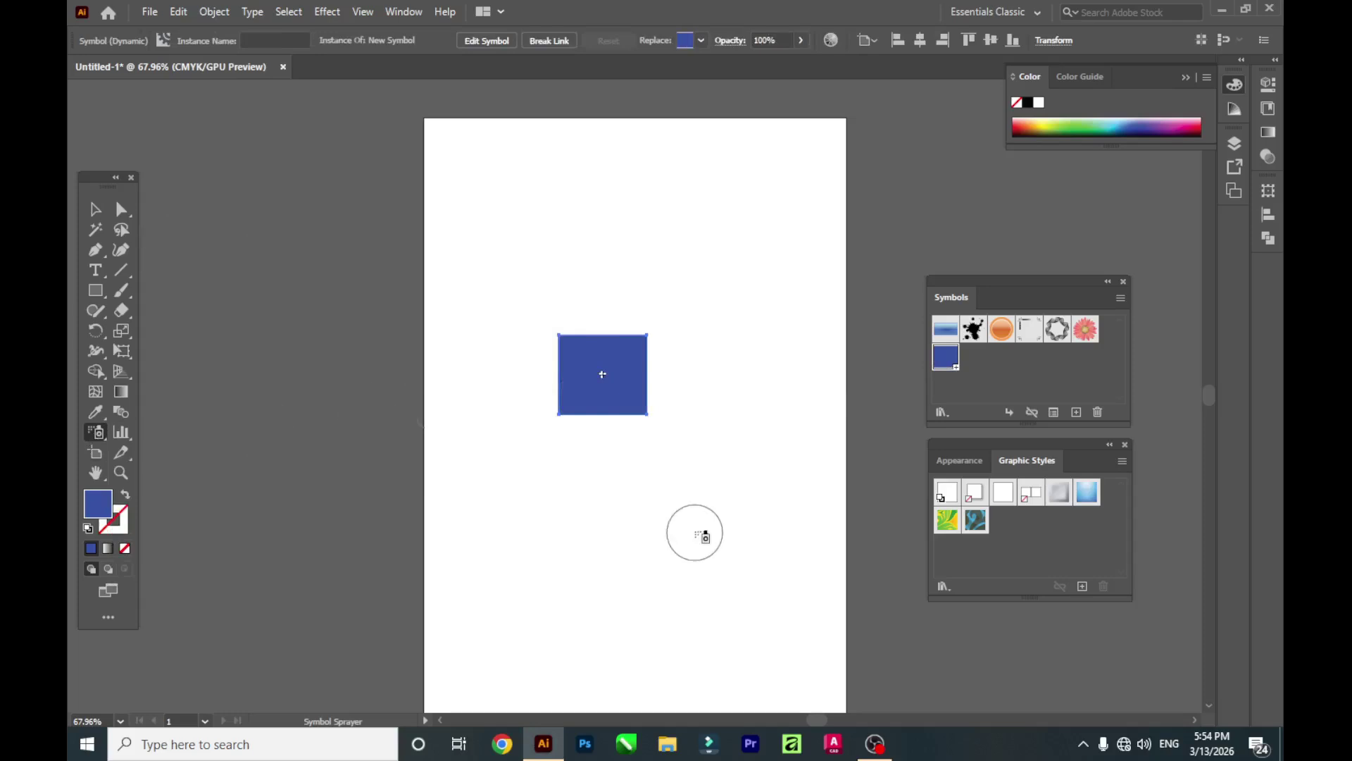
click(607, 540)
click(603, 229)
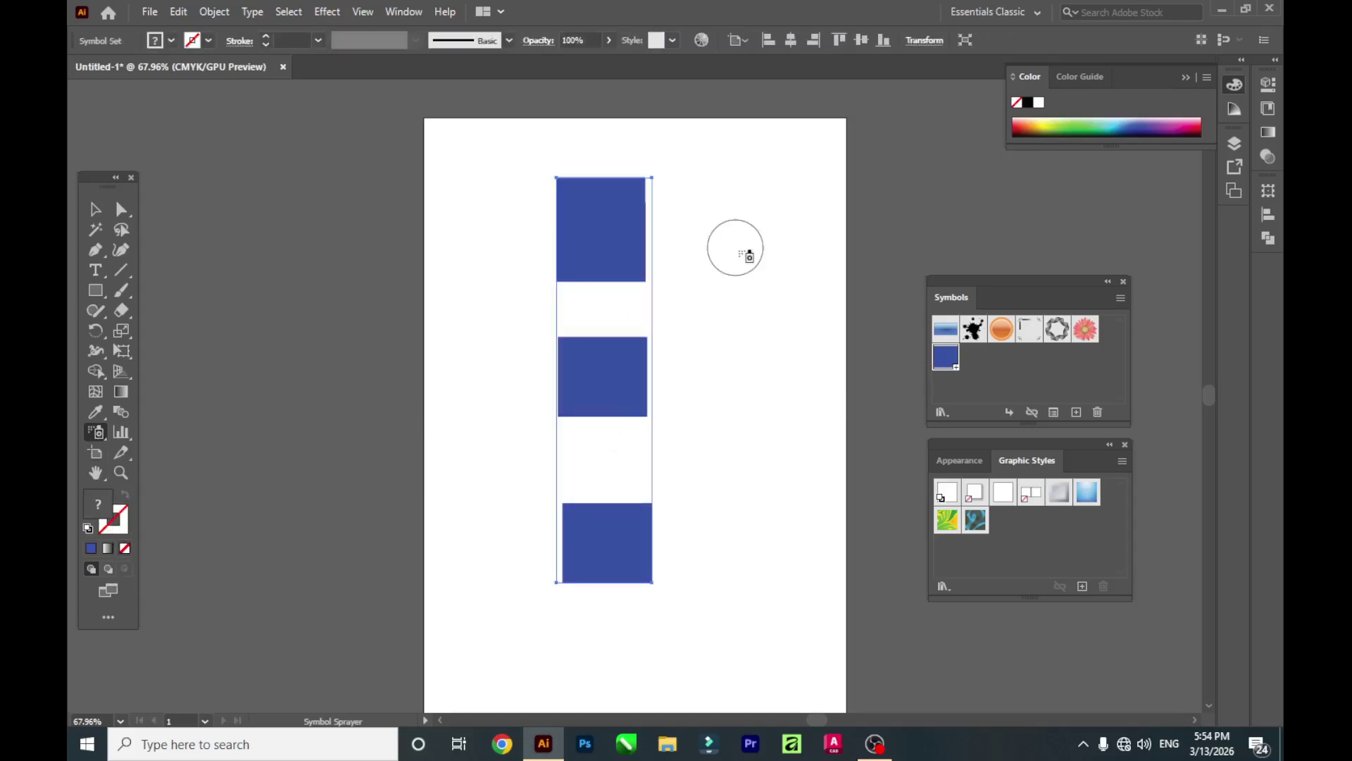
click(757, 262)
Apply the Pompadour_GS graphic style to the sprayed blue rectangles with the Symbol Styler tool, then deselect the set.
click(95, 209)
click(493, 362)
click(606, 372)
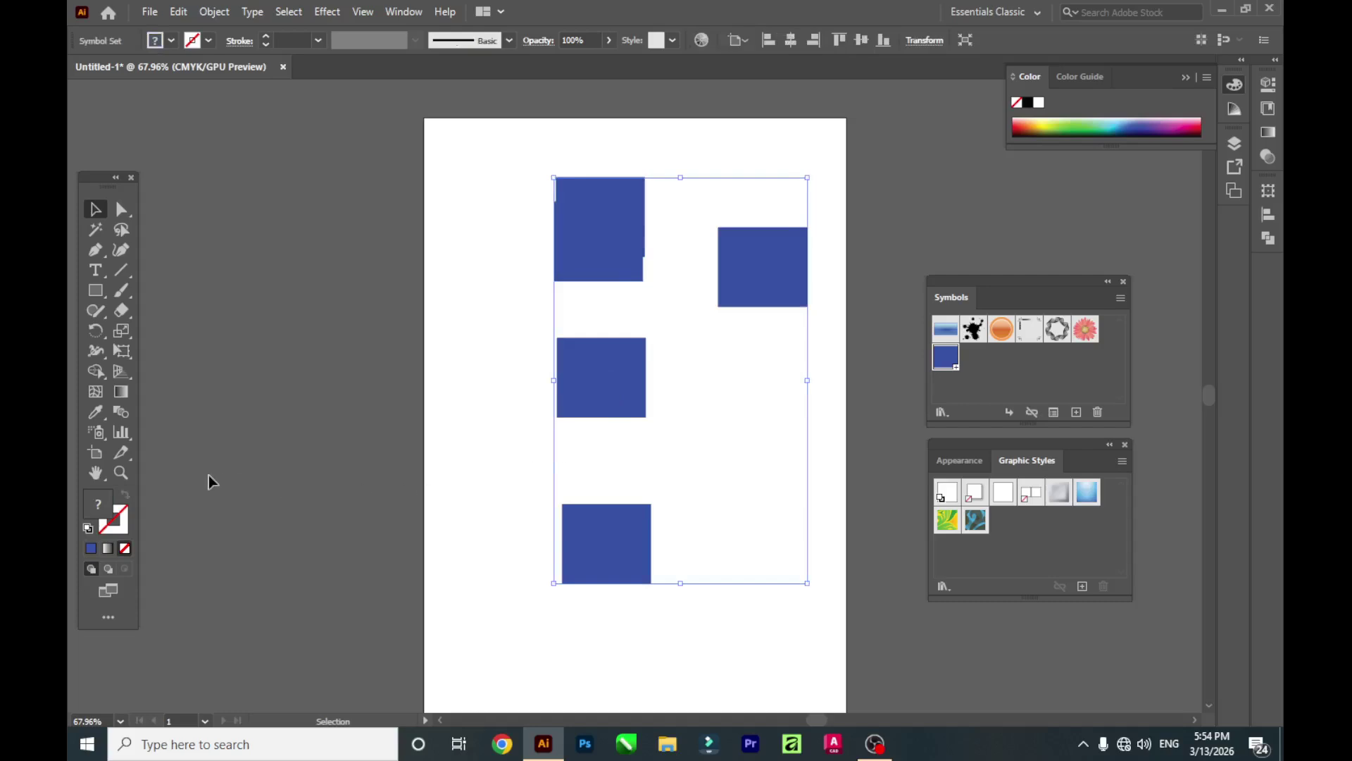
drag(95, 431, 202, 573)
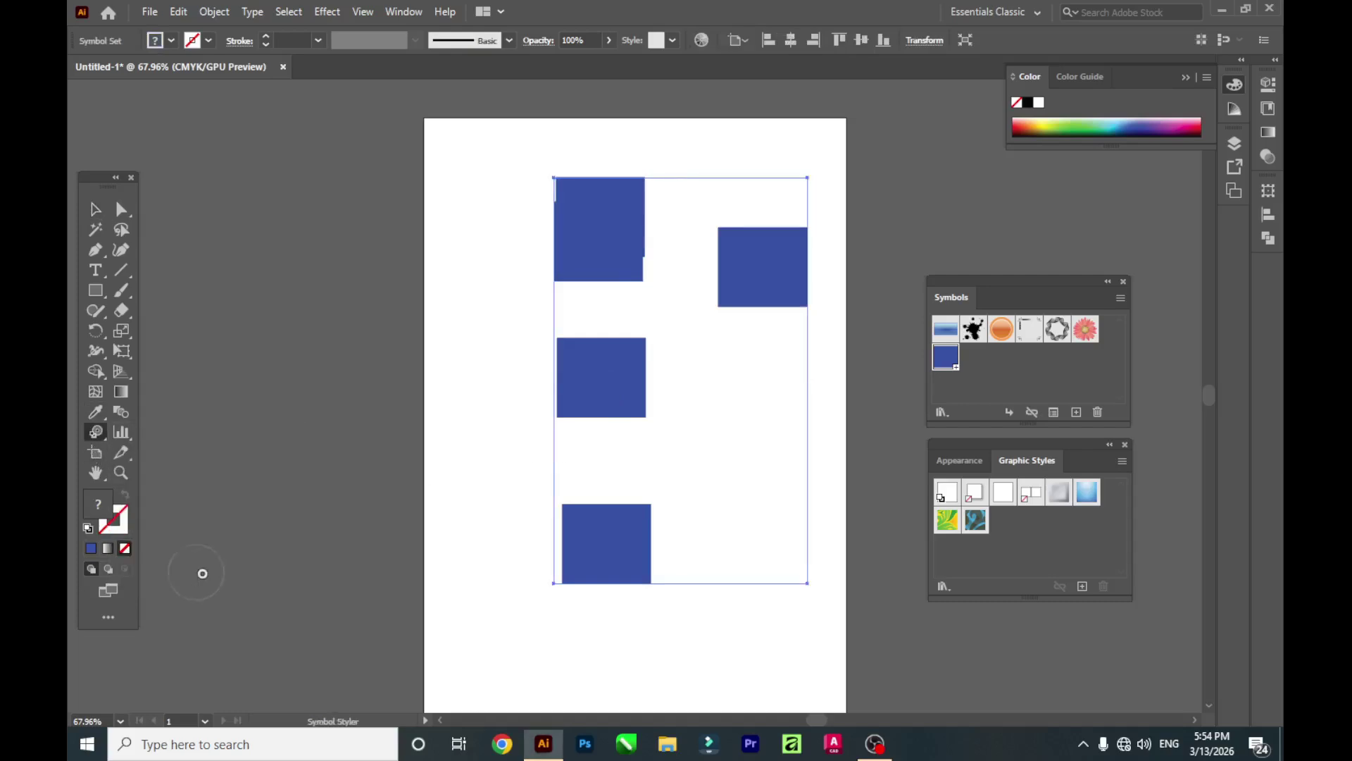
click(973, 527)
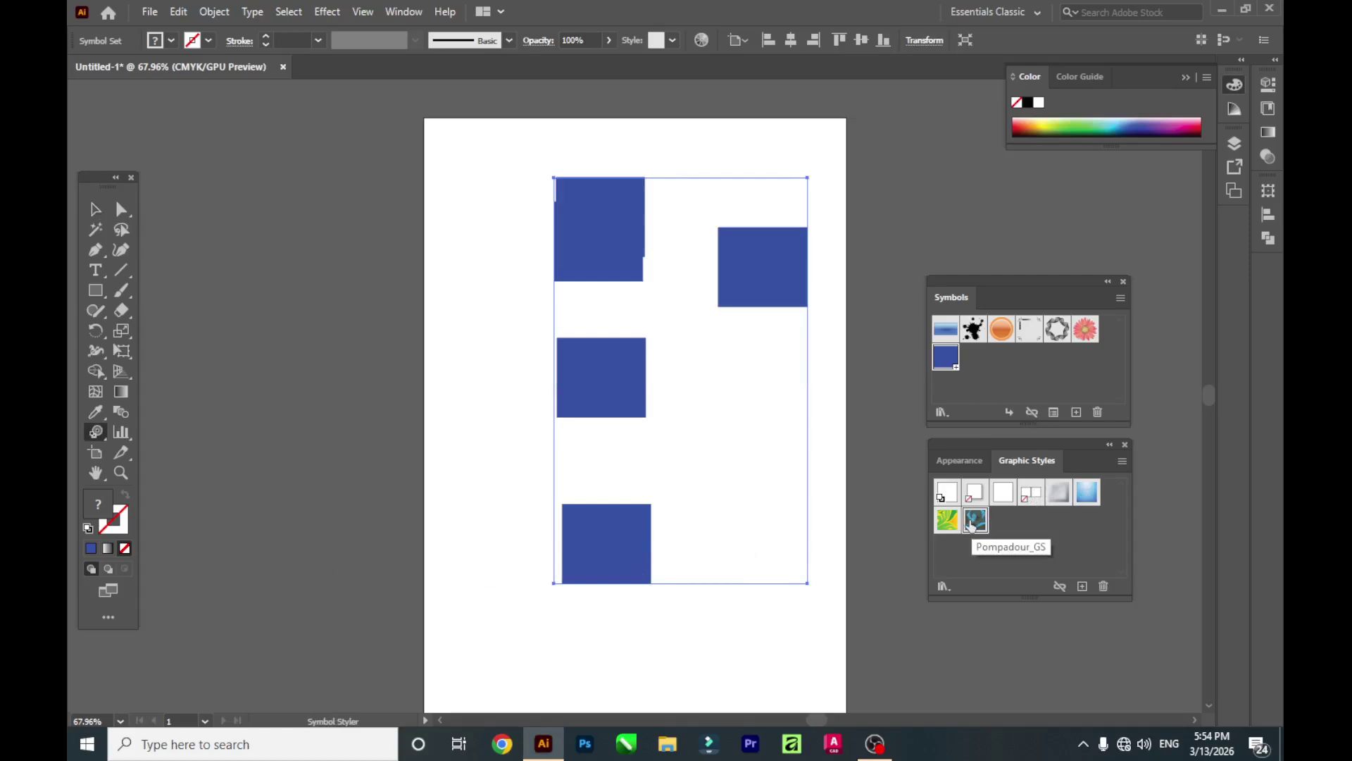
click(608, 548)
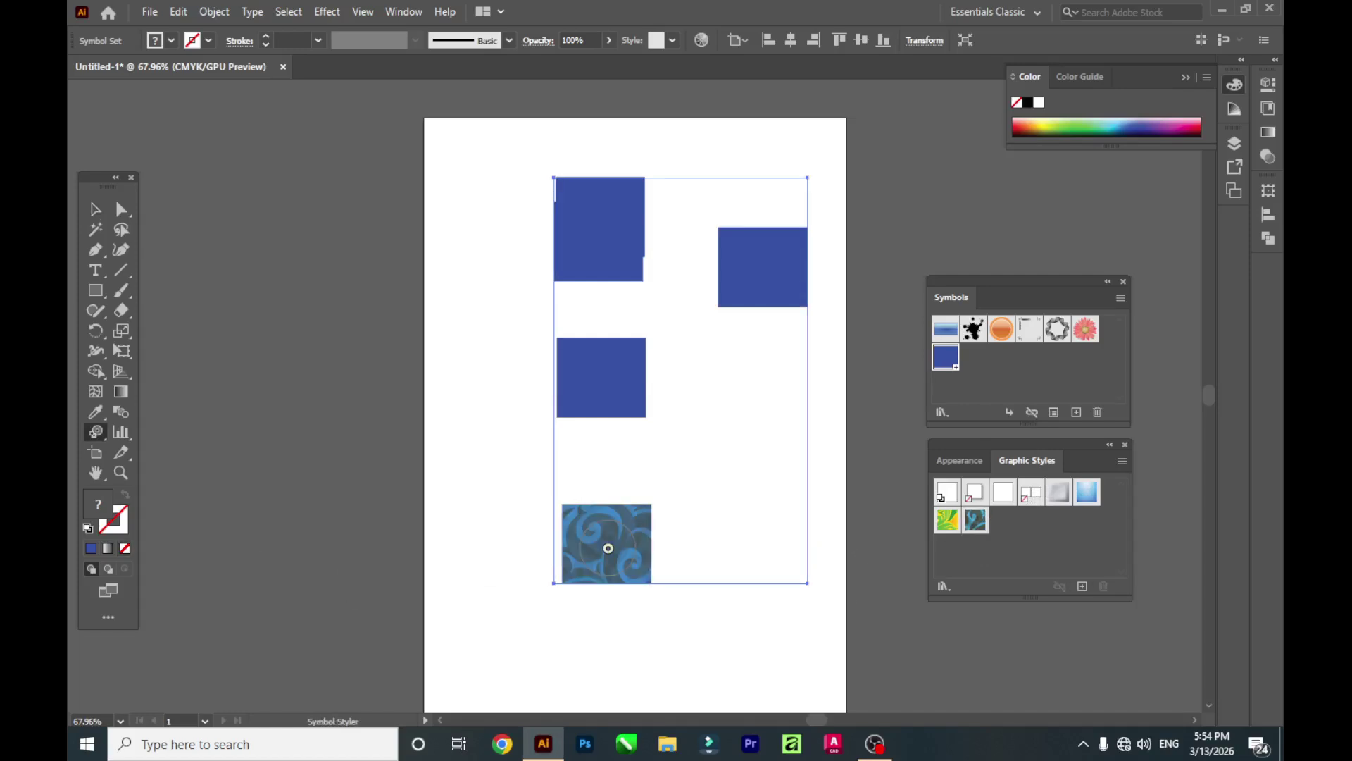
click(589, 368)
click(615, 240)
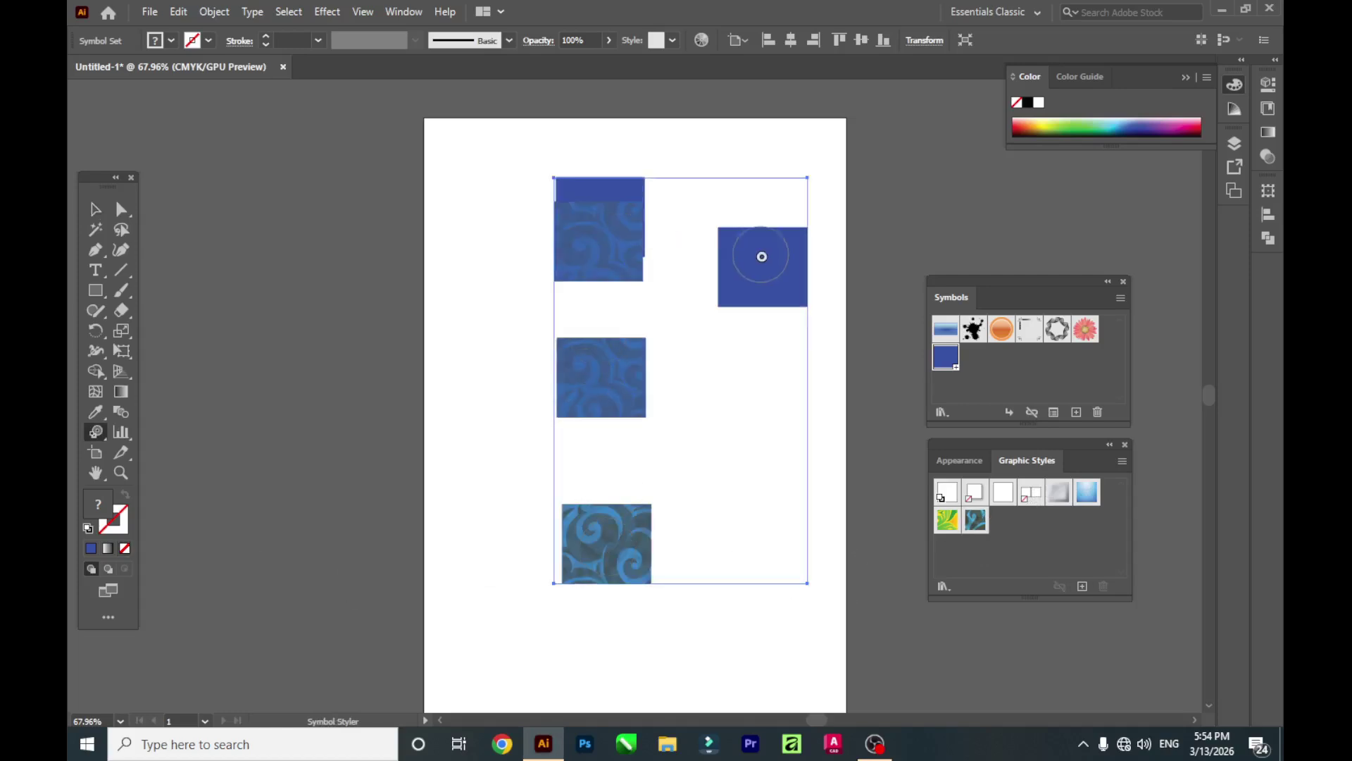
click(754, 250)
click(98, 210)
click(275, 279)
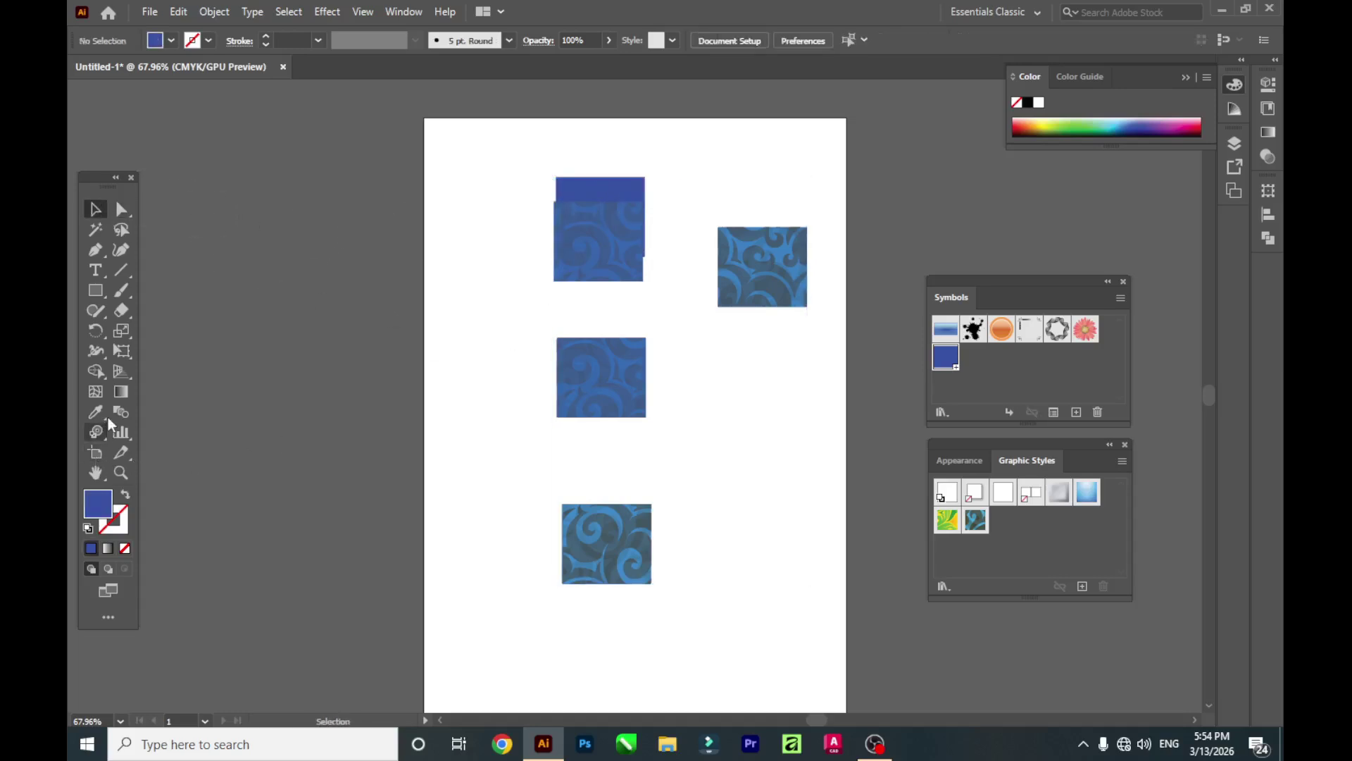
click(96, 436)
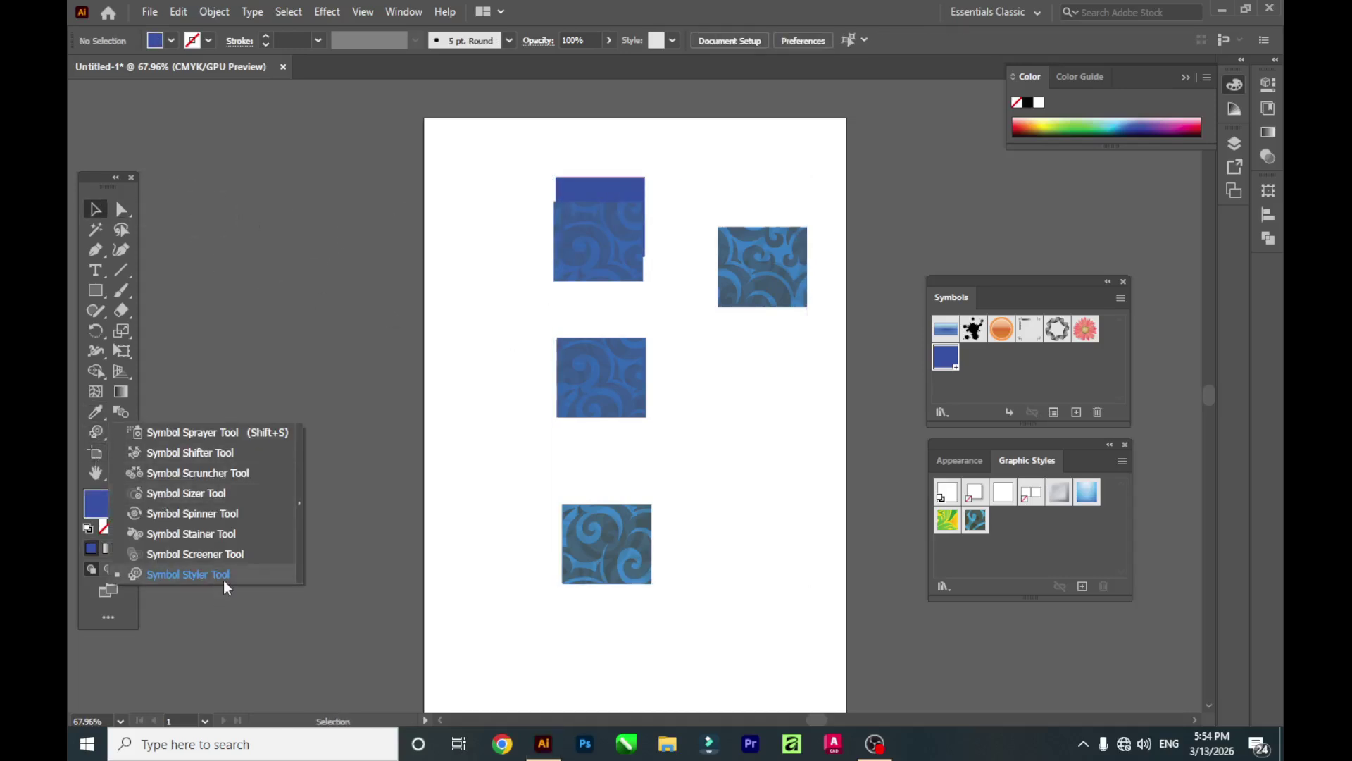